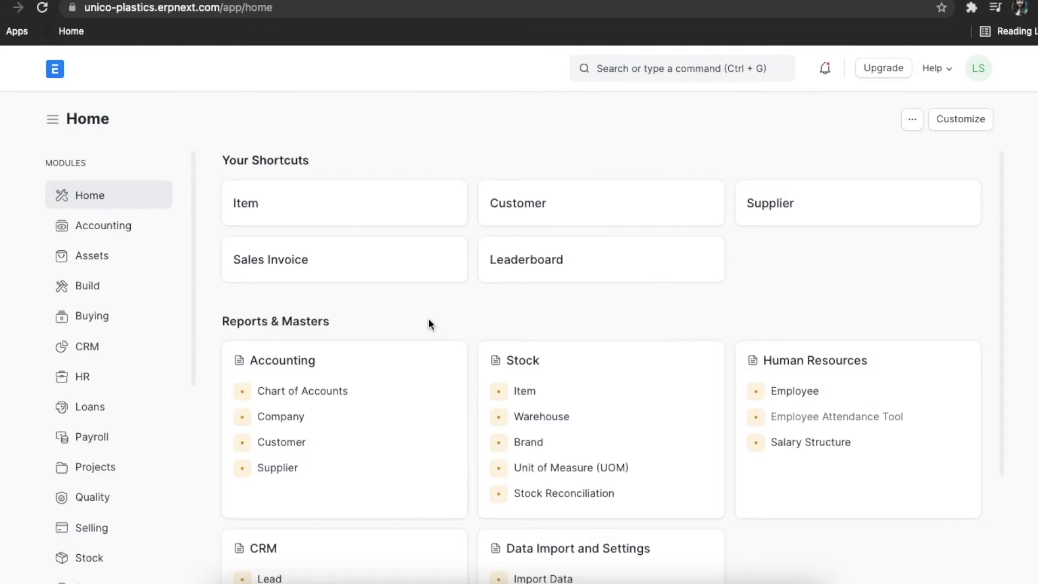
Open a new Journal Entry form from the Accounting journal entry list.
click(140, 231)
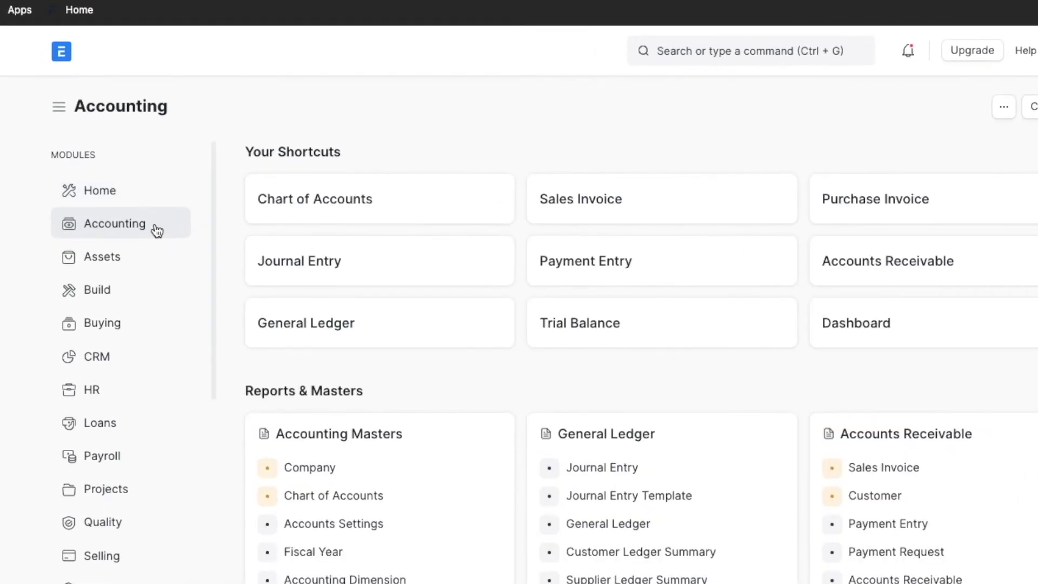
click(677, 472)
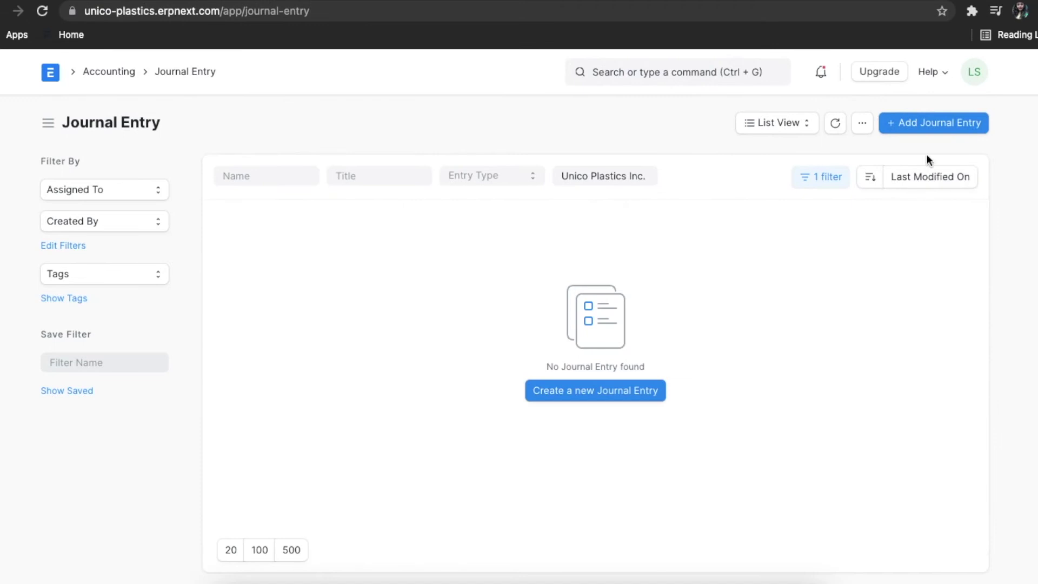
click(752, 73)
text(jour)
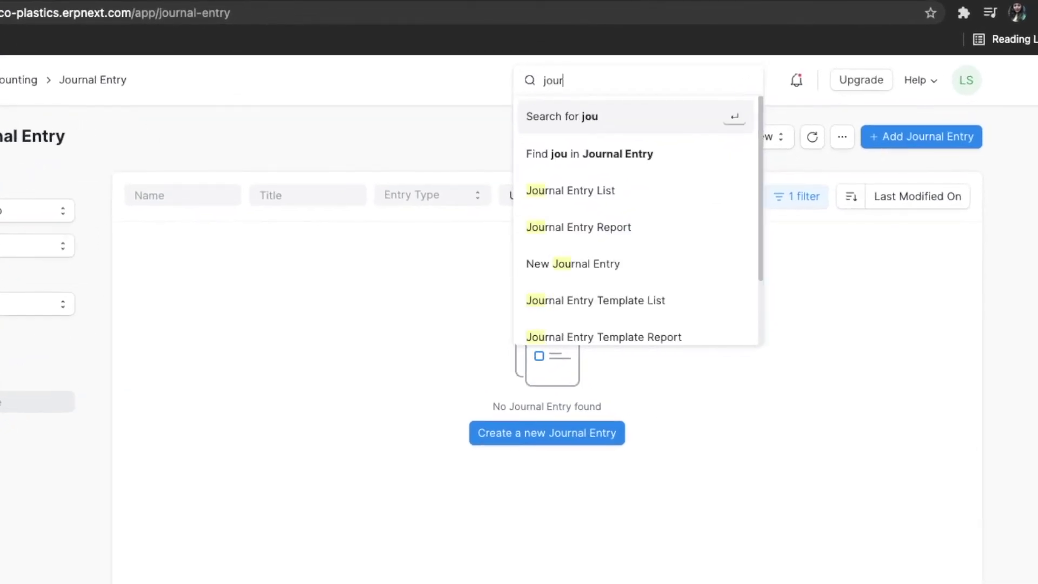
text(nal ent)
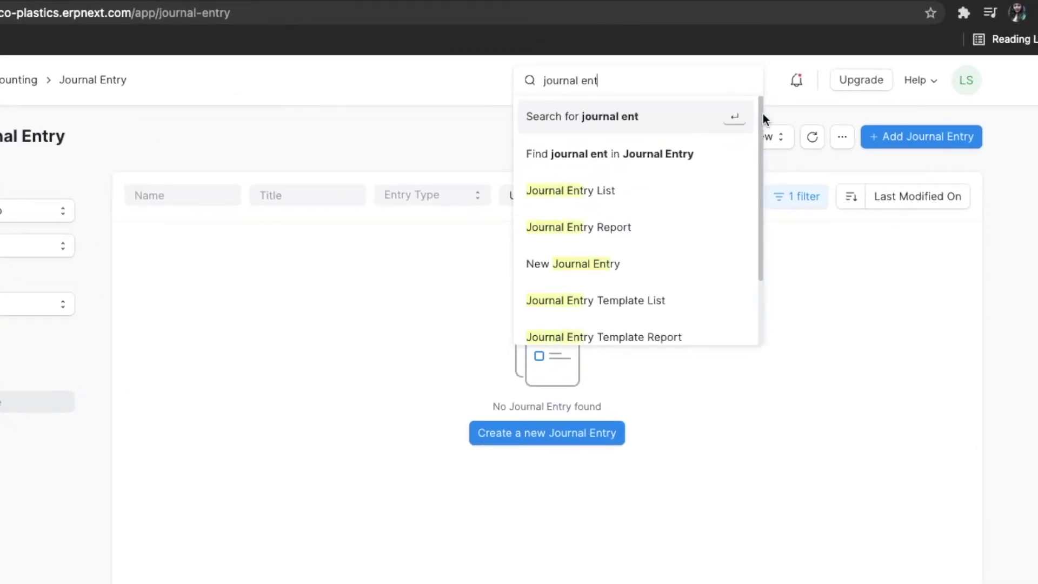
click(854, 290)
click(913, 137)
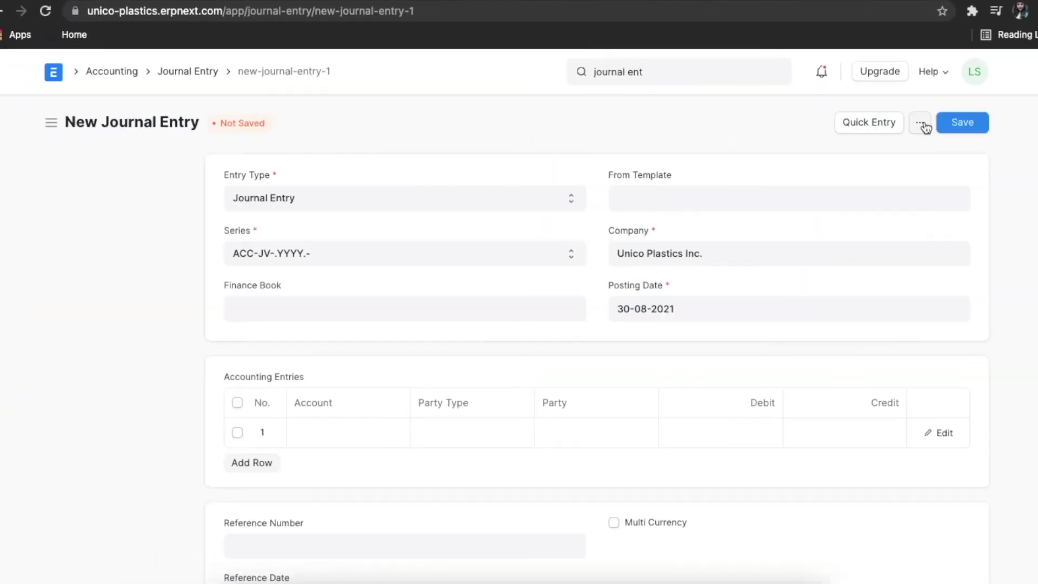
Keep the Entry Type set to Journal Entry.
click(501, 201)
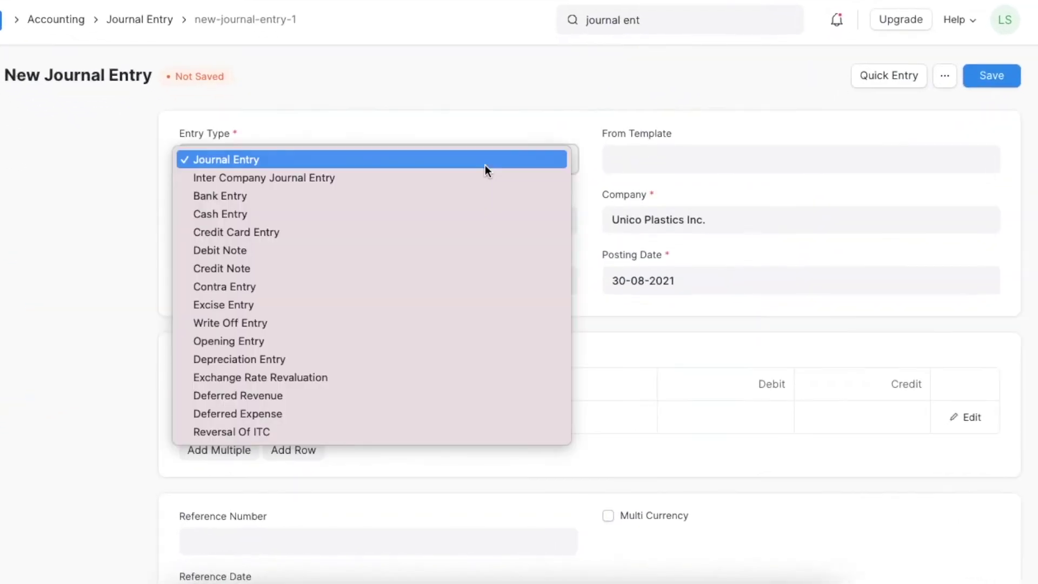
click(526, 197)
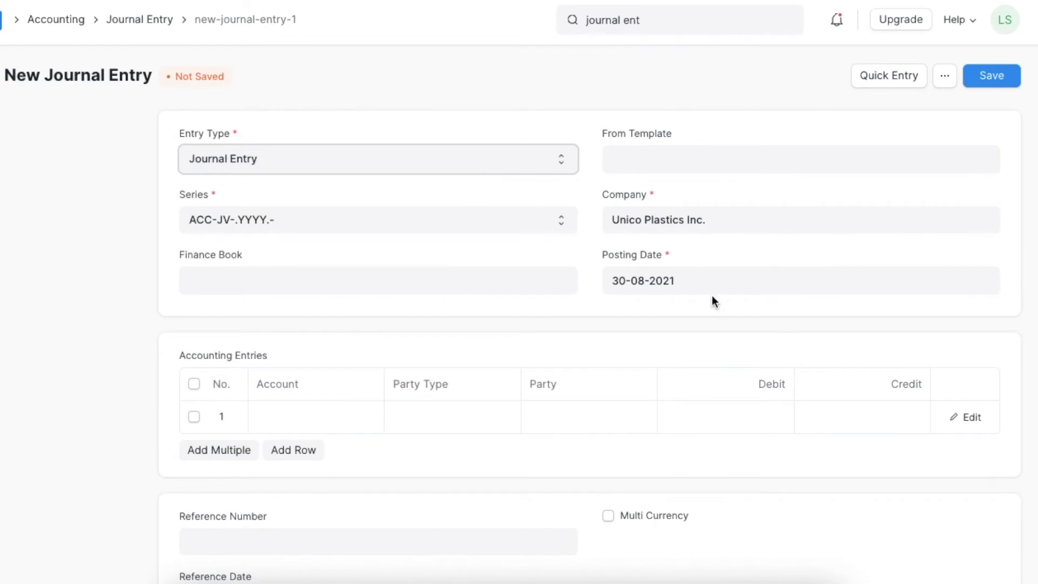
scroll(472, 358, down, 2)
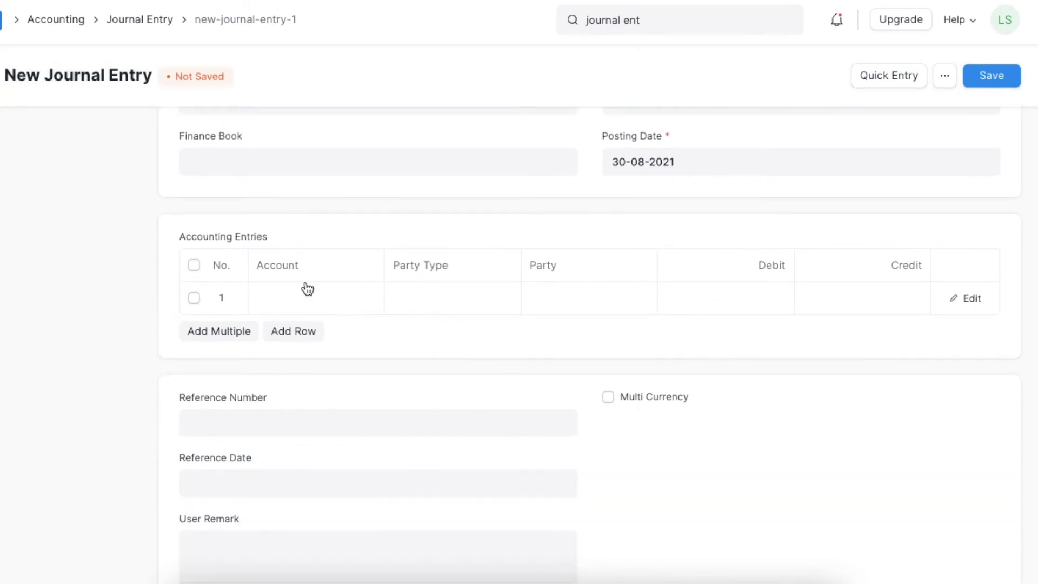
Debit Office Rent - UPI 1,000 and add a Rent Payable - UPI credit row.
click(294, 297)
text(rent)
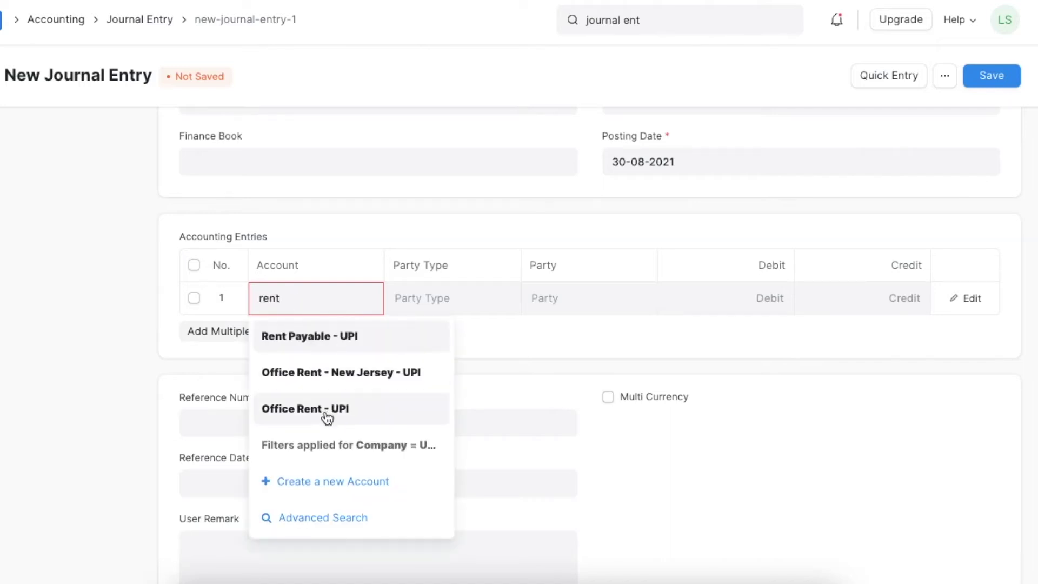
click(331, 408)
click(722, 290)
text(1000)
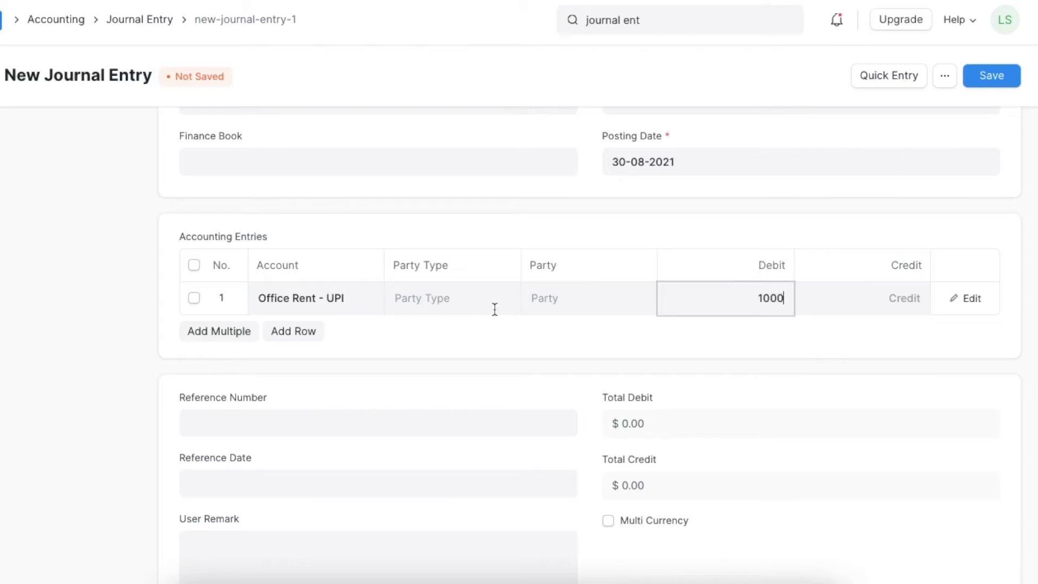
click(288, 331)
text(paya)
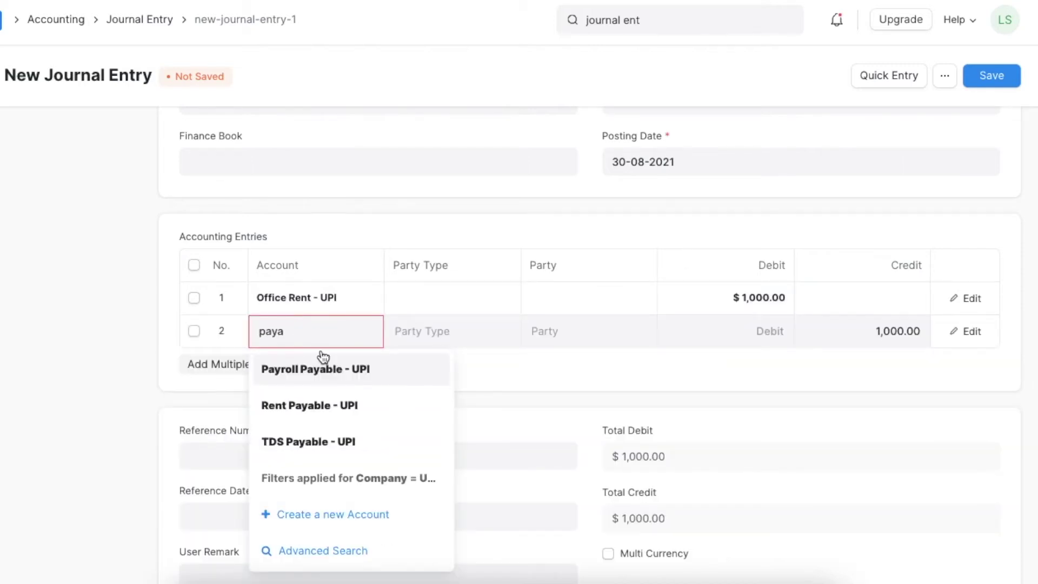
click(341, 412)
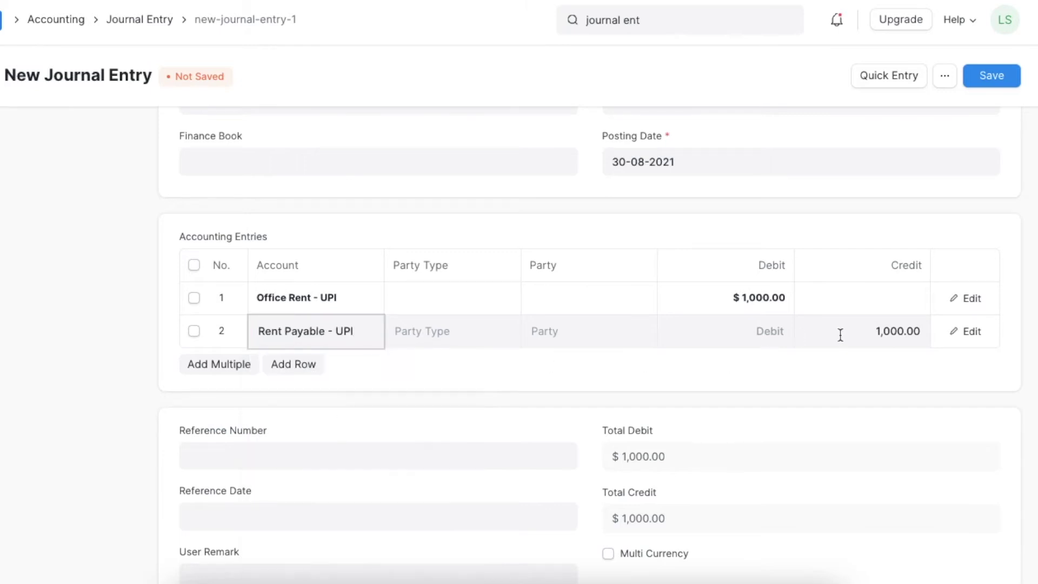
click(827, 355)
Check the Reference section, then save the entry and submit it, confirming with Yes.
scroll(752, 387, down, 3)
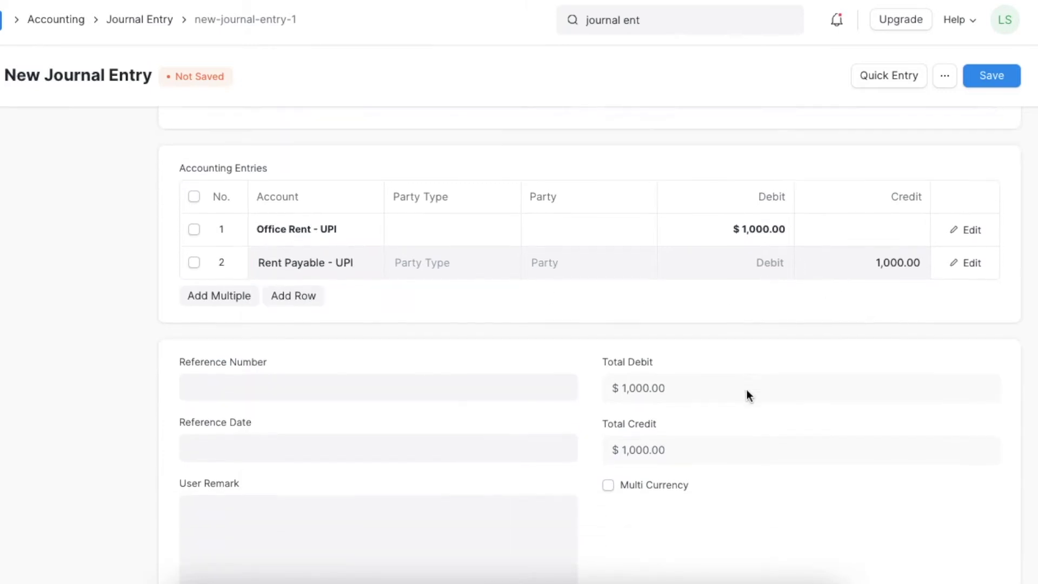
scroll(747, 390, down, 3)
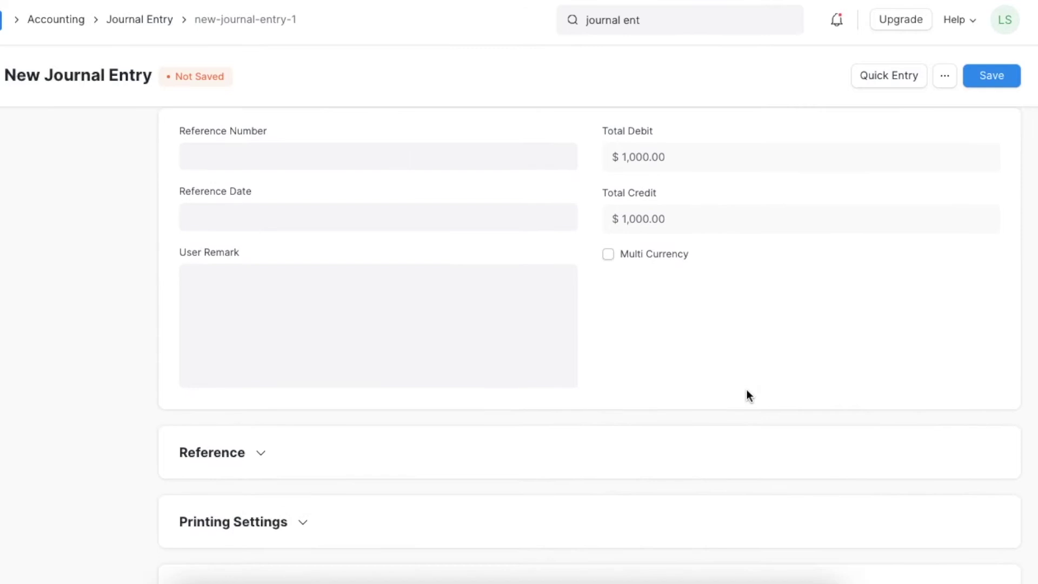
scroll(629, 359, down, 2)
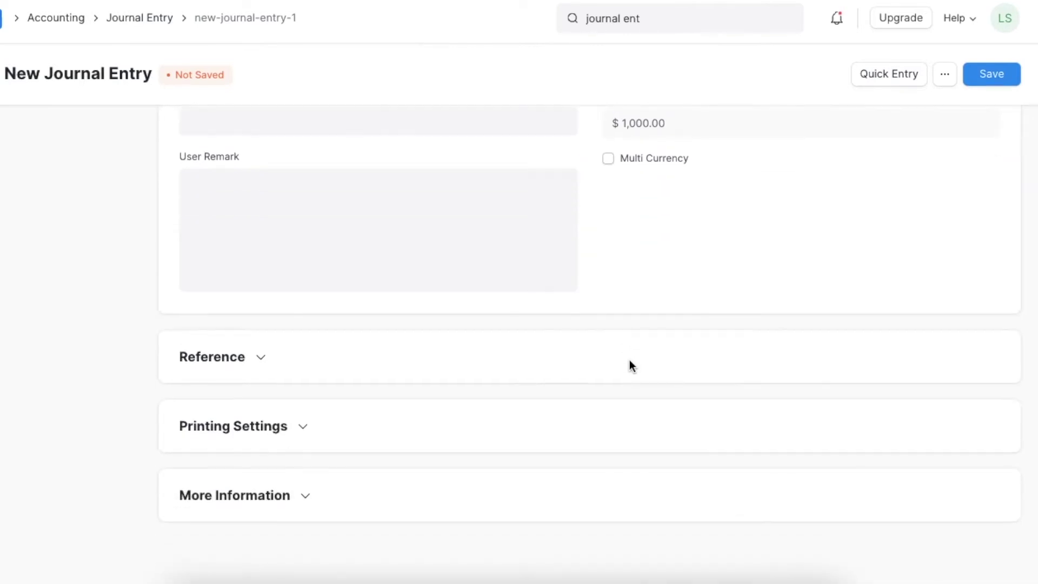
click(261, 365)
click(260, 363)
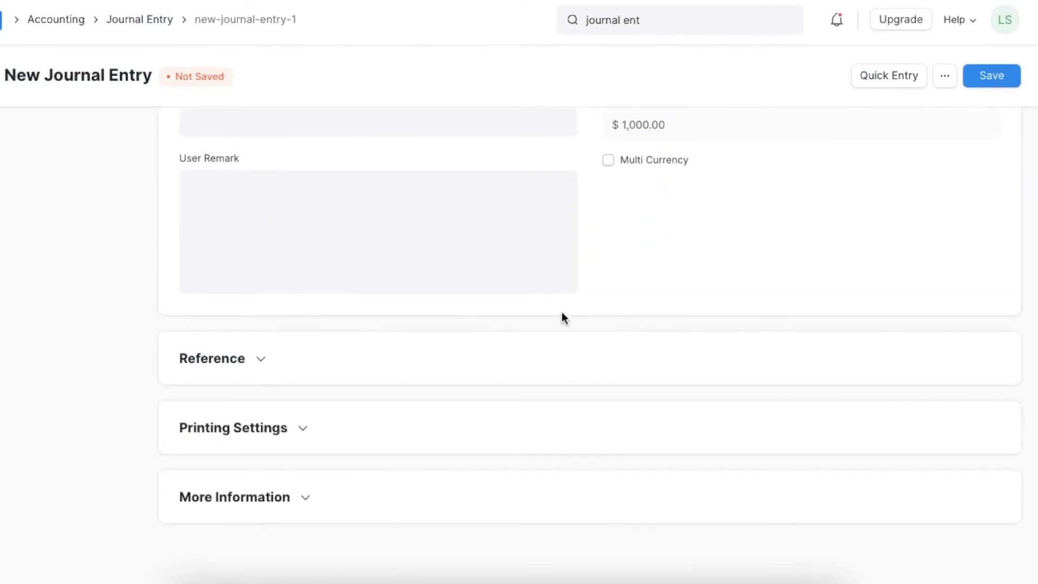
scroll(677, 324, up, 4)
scroll(676, 323, up, 6)
click(995, 76)
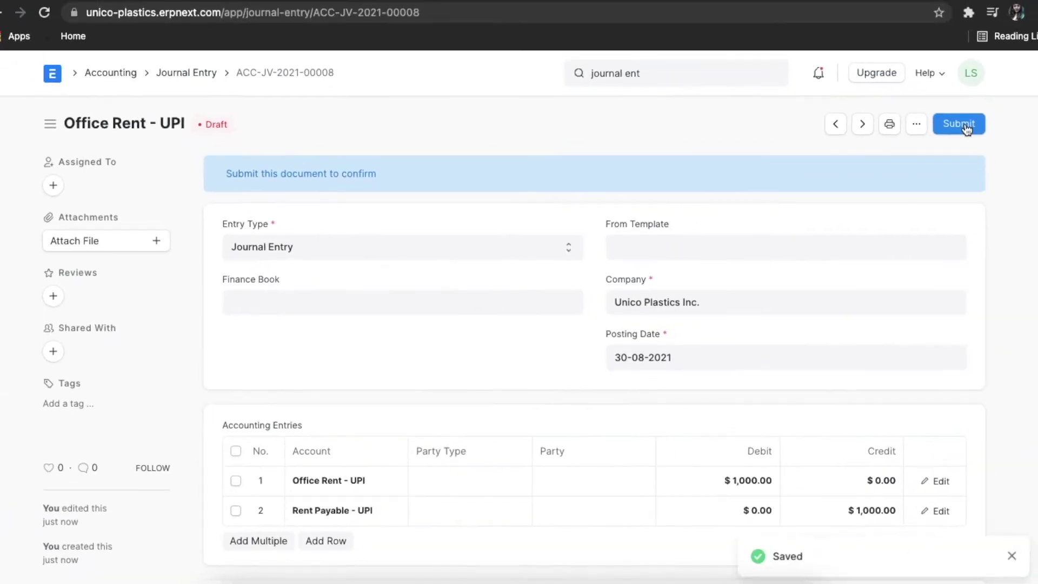
click(996, 76)
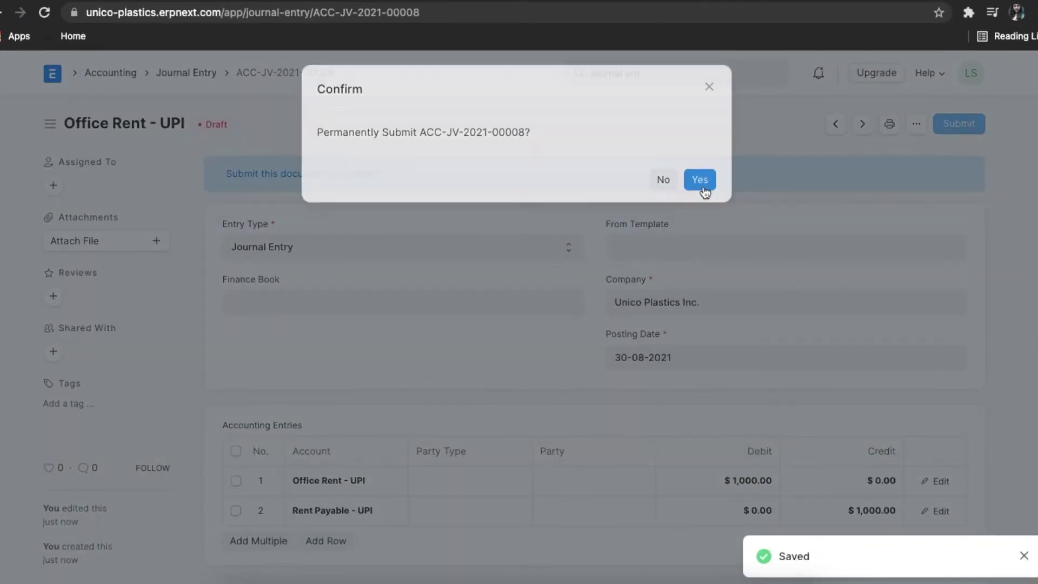
click(703, 186)
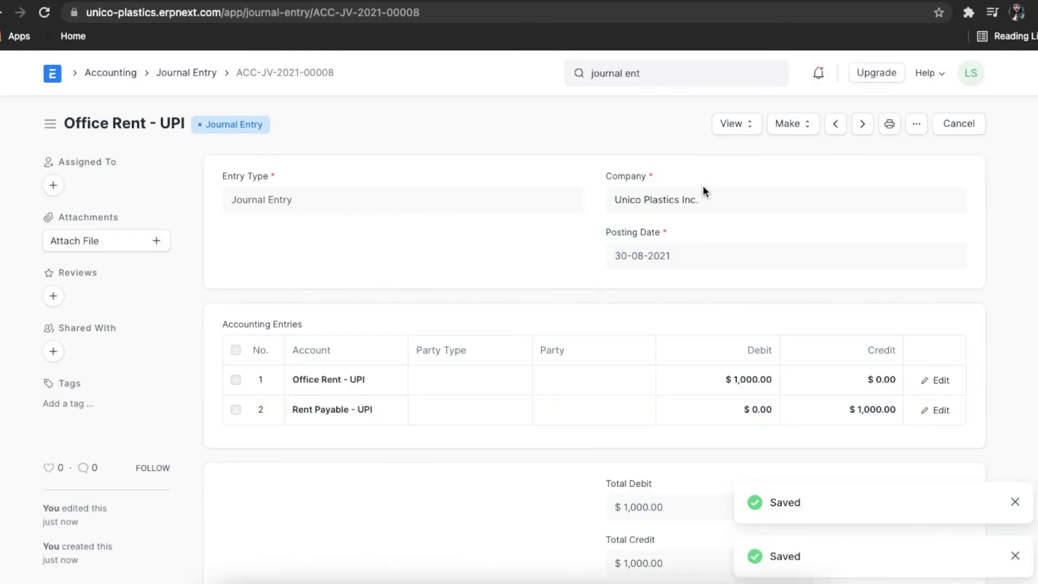
Start a new Journal Entry Template and name it Rent.
click(670, 73)
text(journal enty)
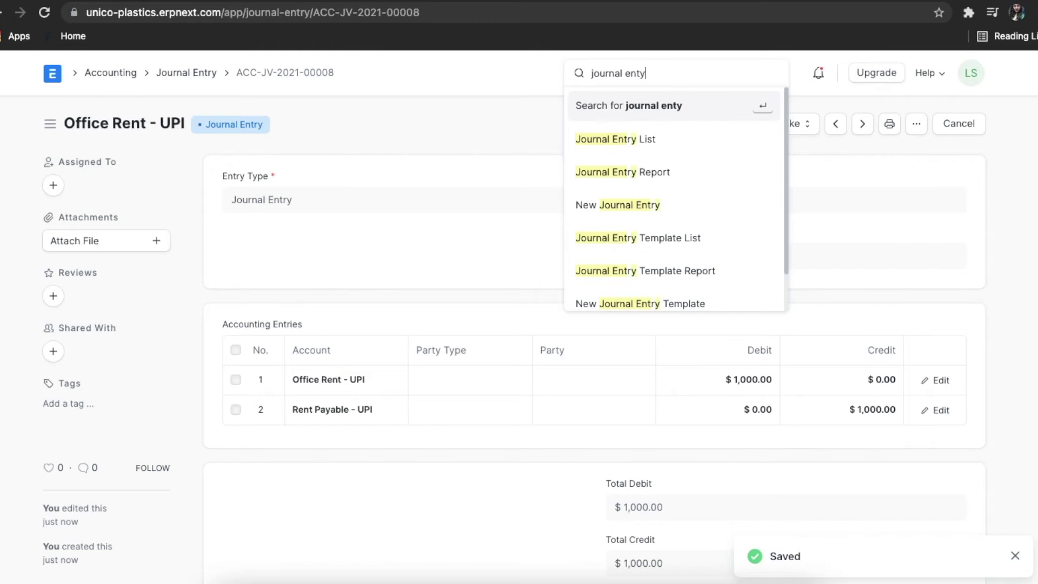
key(BackSpace)
text(ry tem)
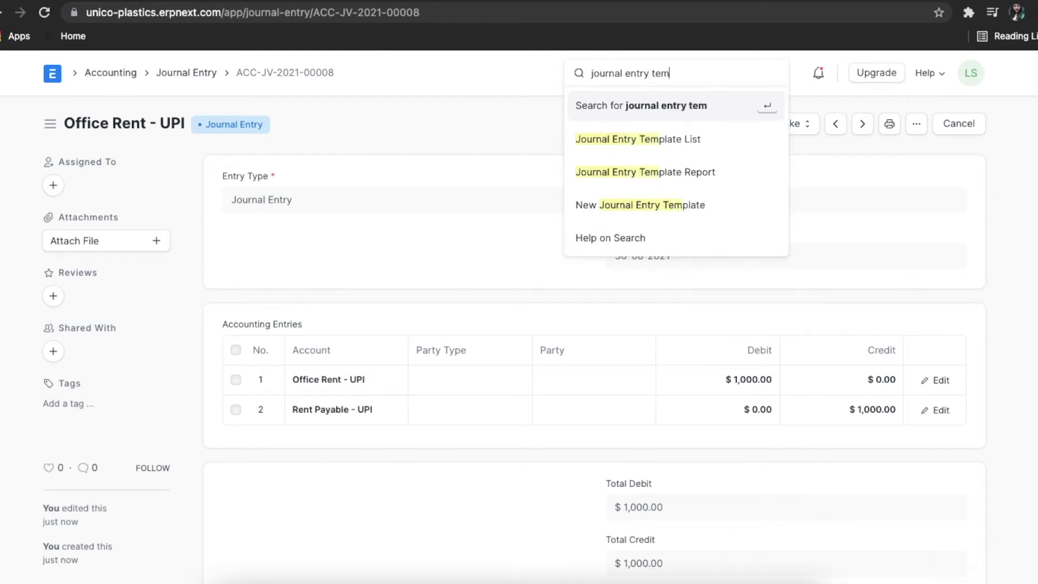
click(666, 130)
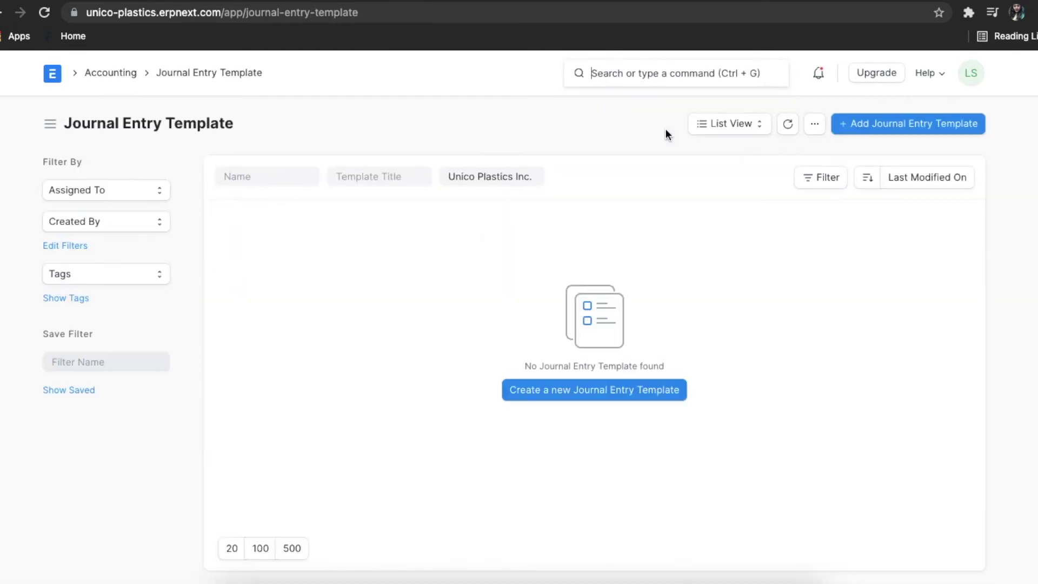
click(908, 129)
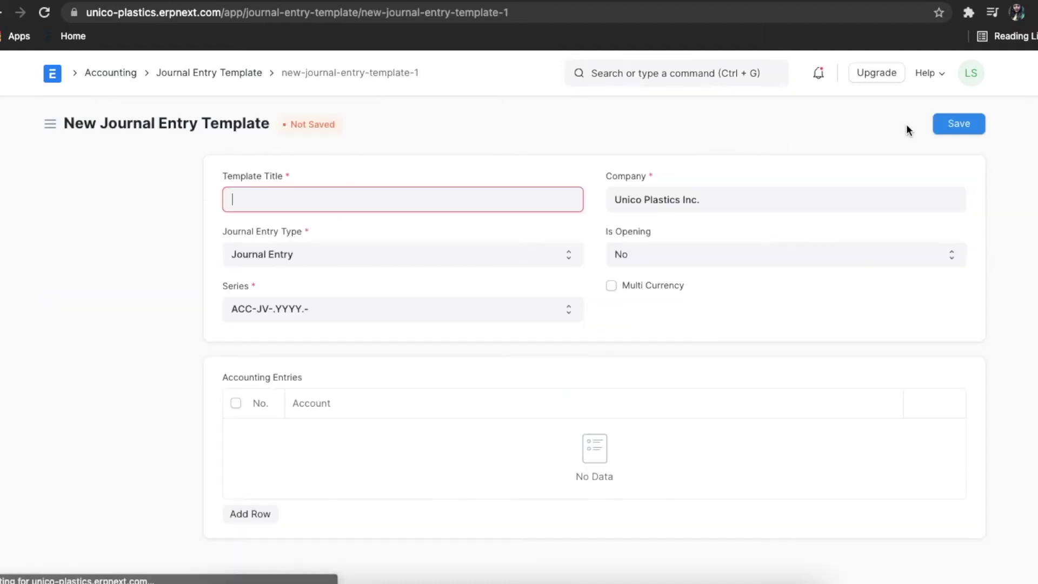
text(Rn)
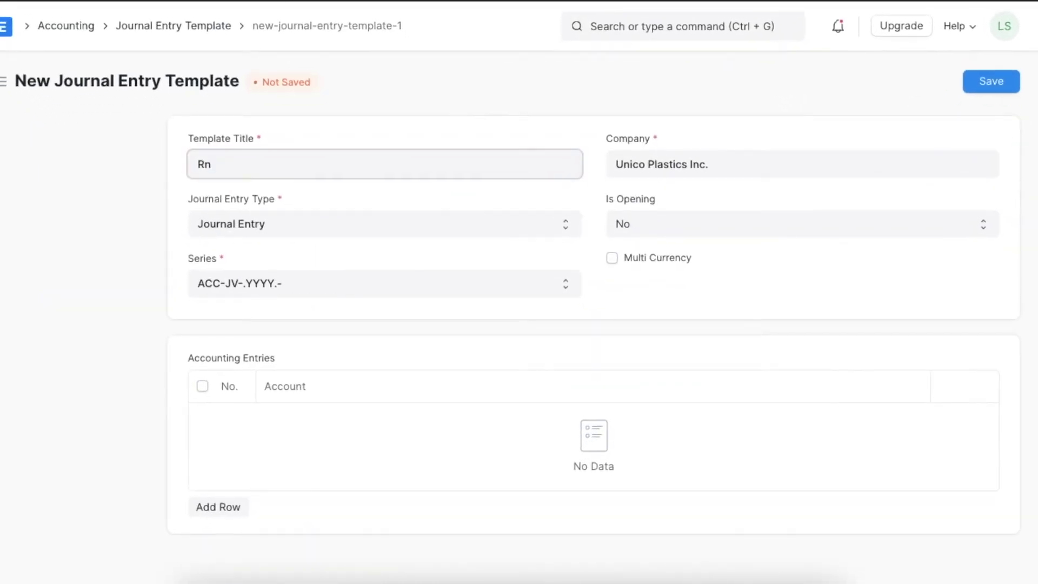
scroll(372, 339, down, 1)
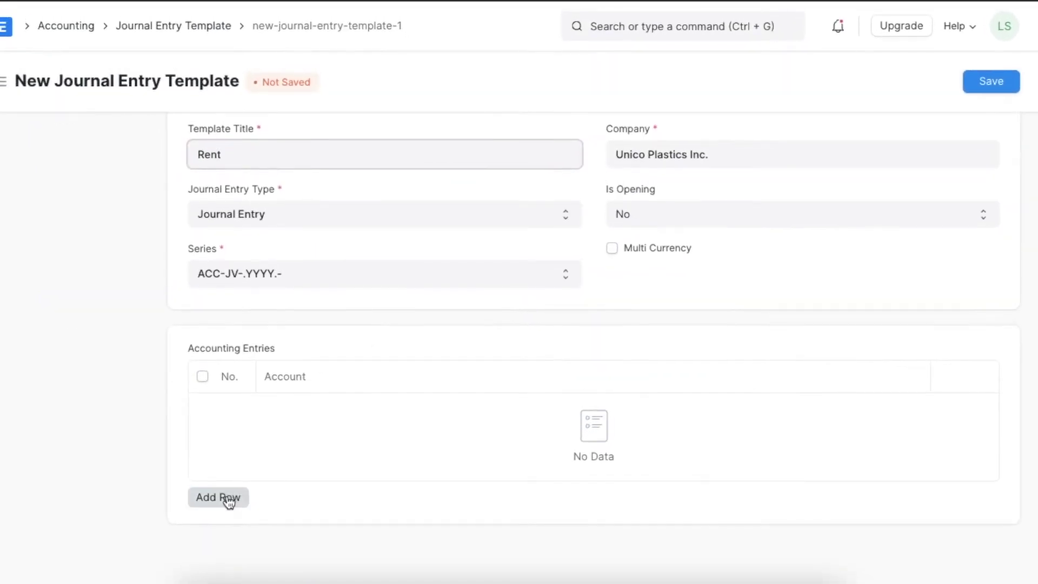
Add Office Rent - UPI and Rent Payable - UPI account rows and save the template.
click(227, 498)
click(299, 416)
text(rent)
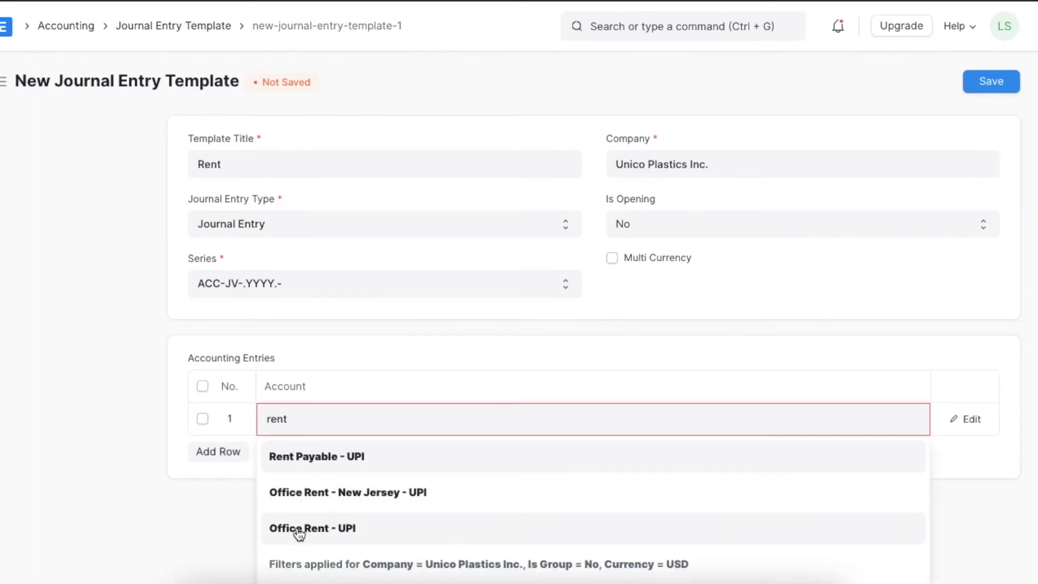
click(271, 529)
click(235, 465)
text(rent)
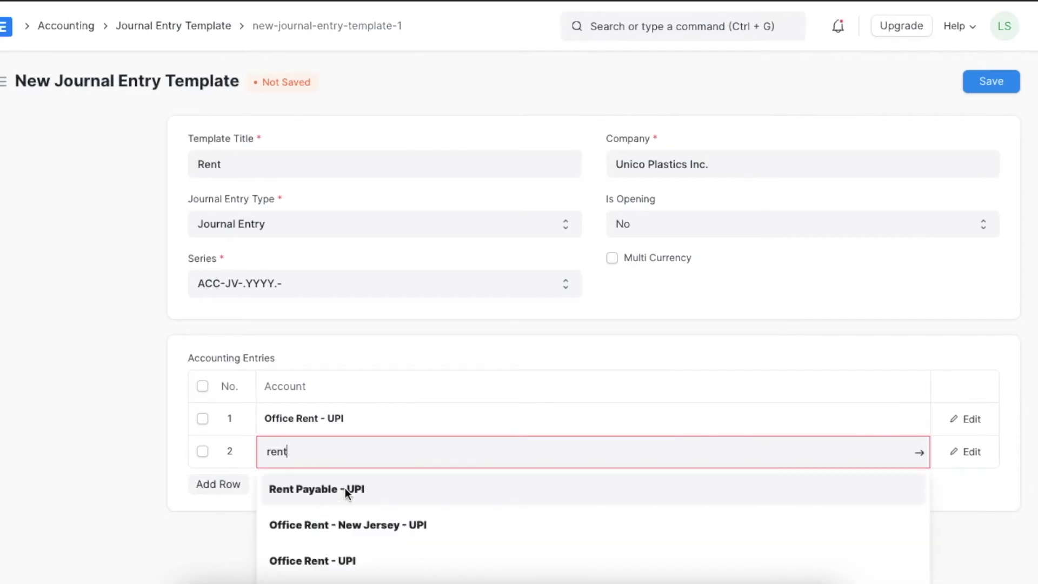
click(345, 490)
click(993, 87)
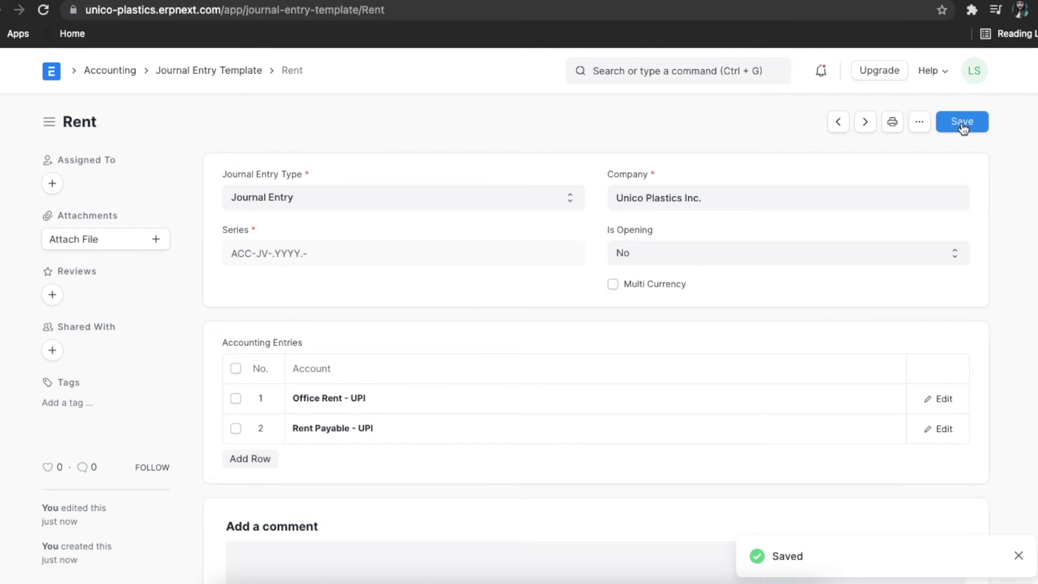
Start a new journal entry filled from the Rent template.
click(648, 70)
text(new journal)
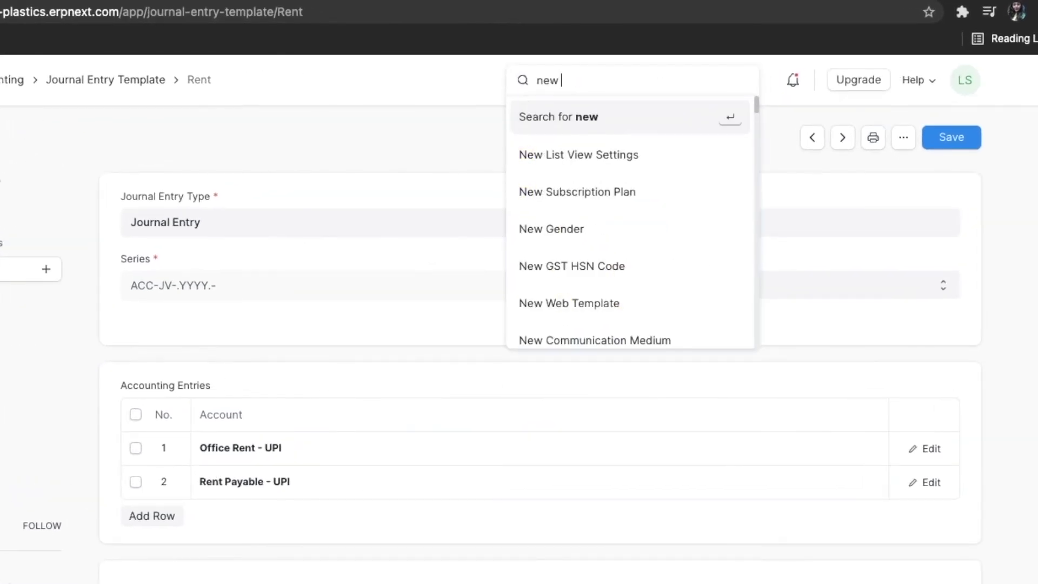
click(637, 158)
click(731, 232)
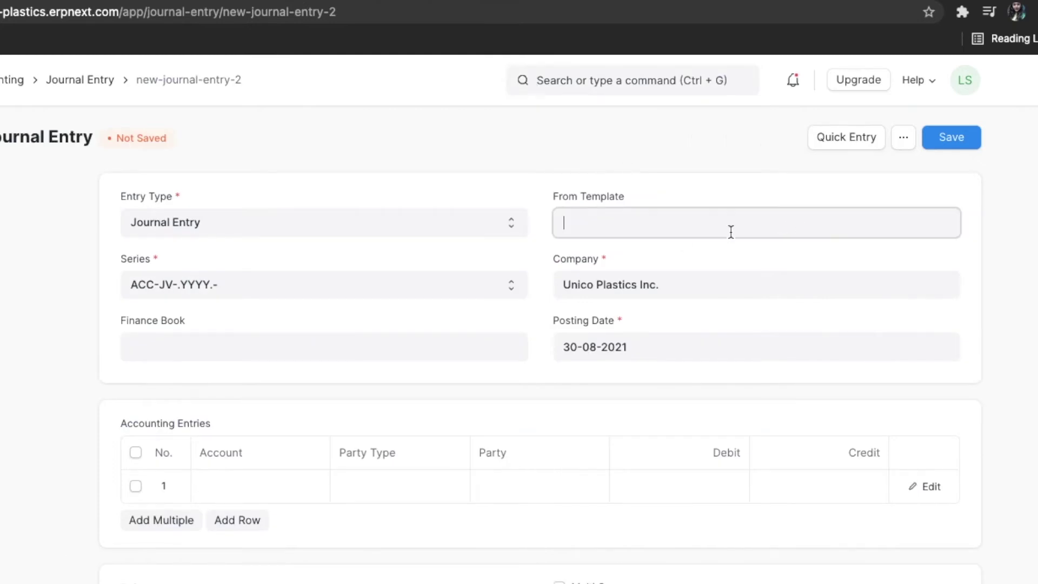
click(674, 281)
scroll(449, 423, down, 3)
Enter a 1,000 Office Rent - UPI debit and a 2,000 Rent Payable - UPI credit.
click(677, 344)
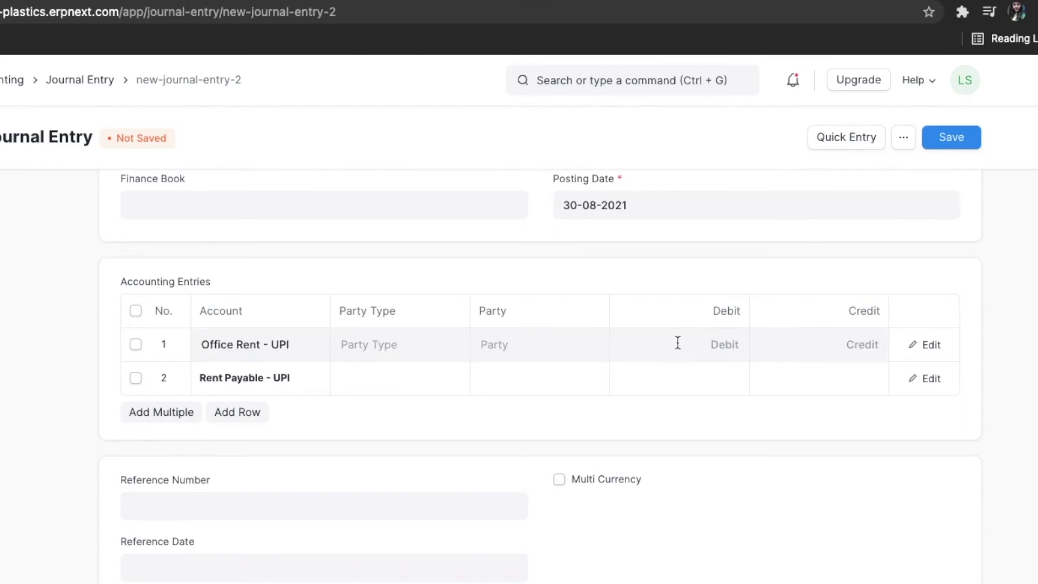
text(1000)
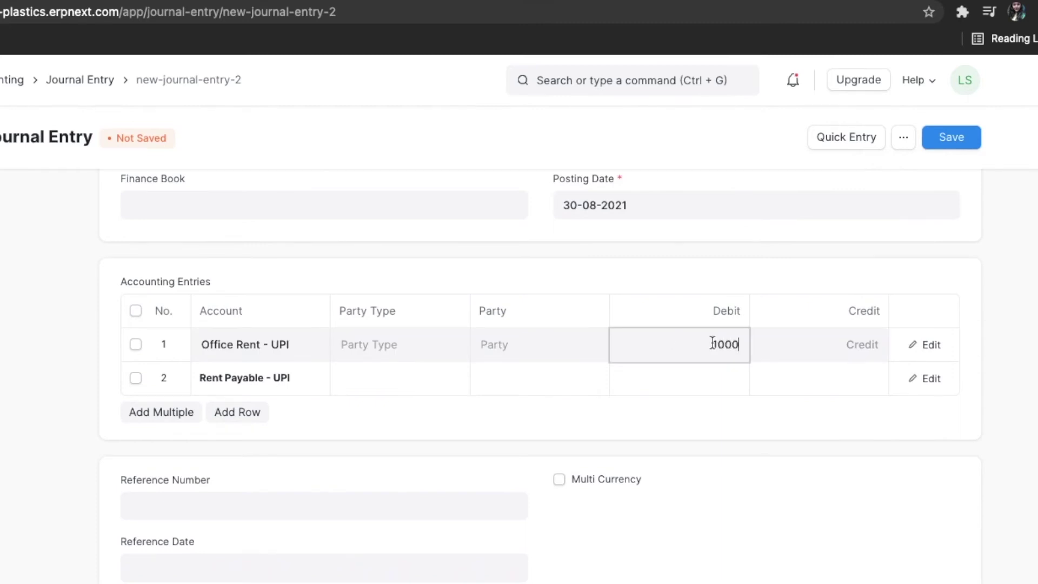
click(767, 382)
text(2000)
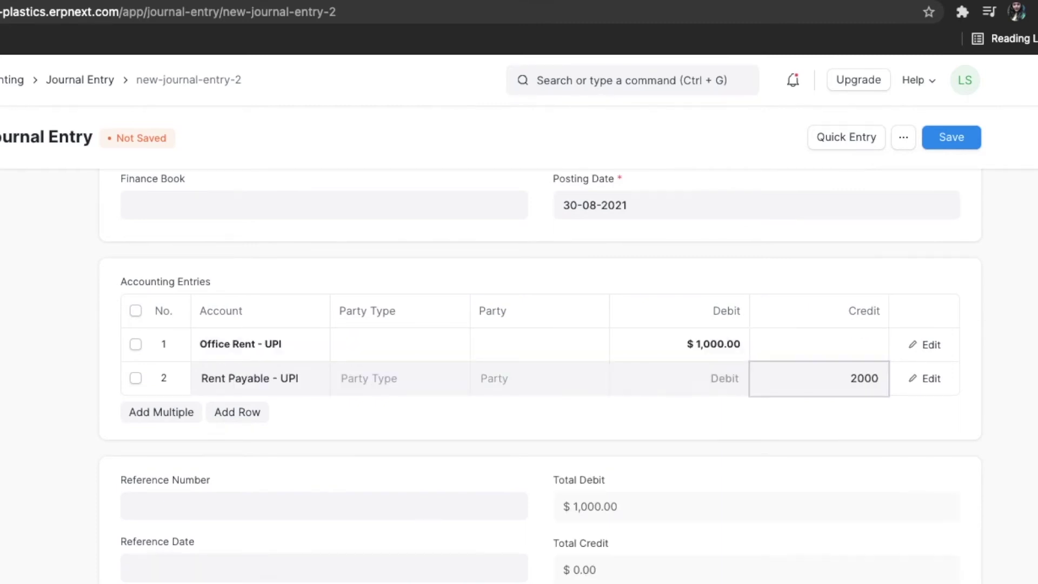
click(728, 494)
scroll(728, 493, down, 4)
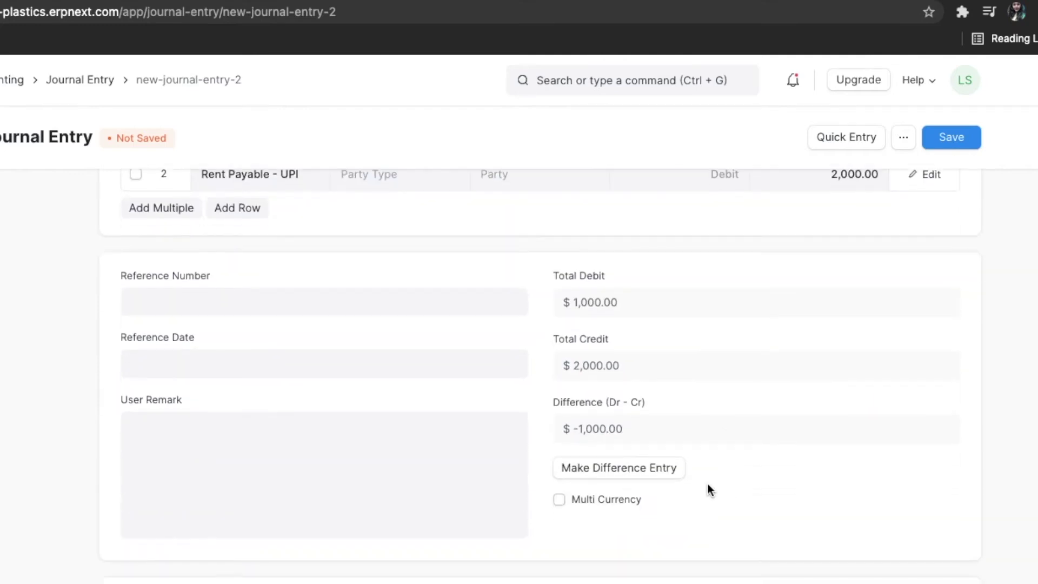
Add a difference entry line debiting the New Jersey office rent account.
click(615, 470)
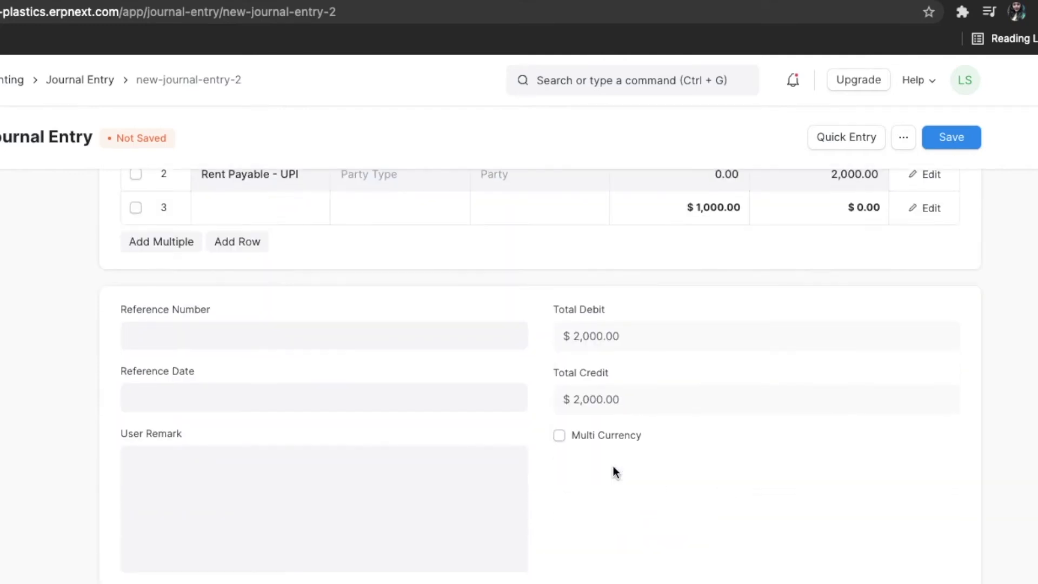
scroll(637, 399, up, 3)
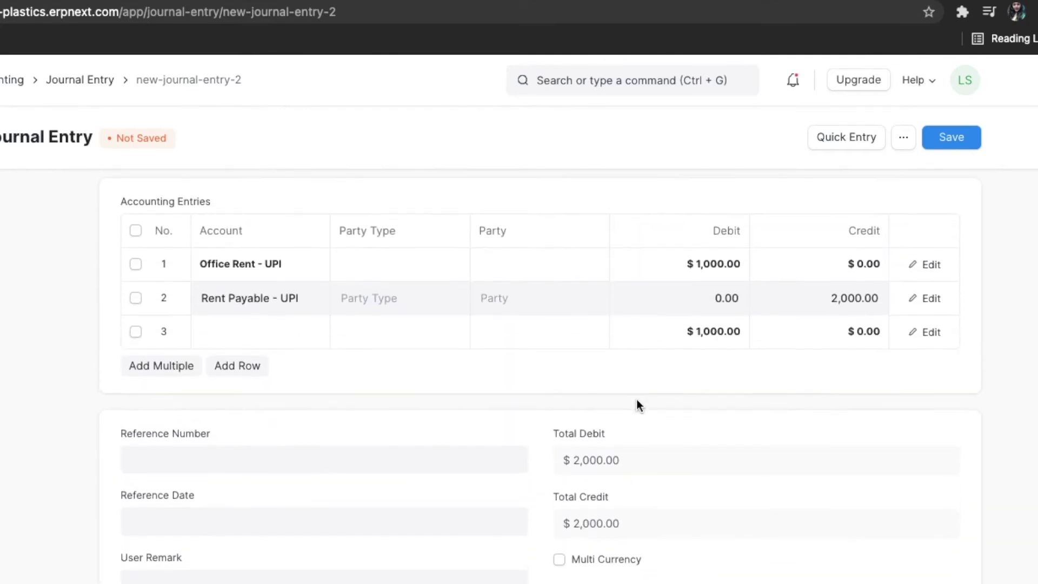
click(249, 336)
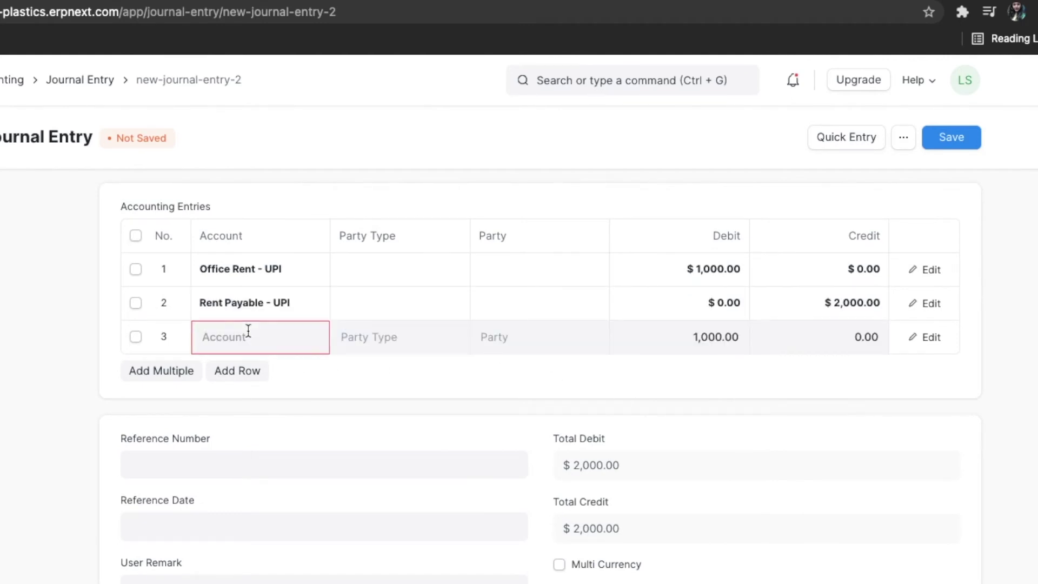
text(rent)
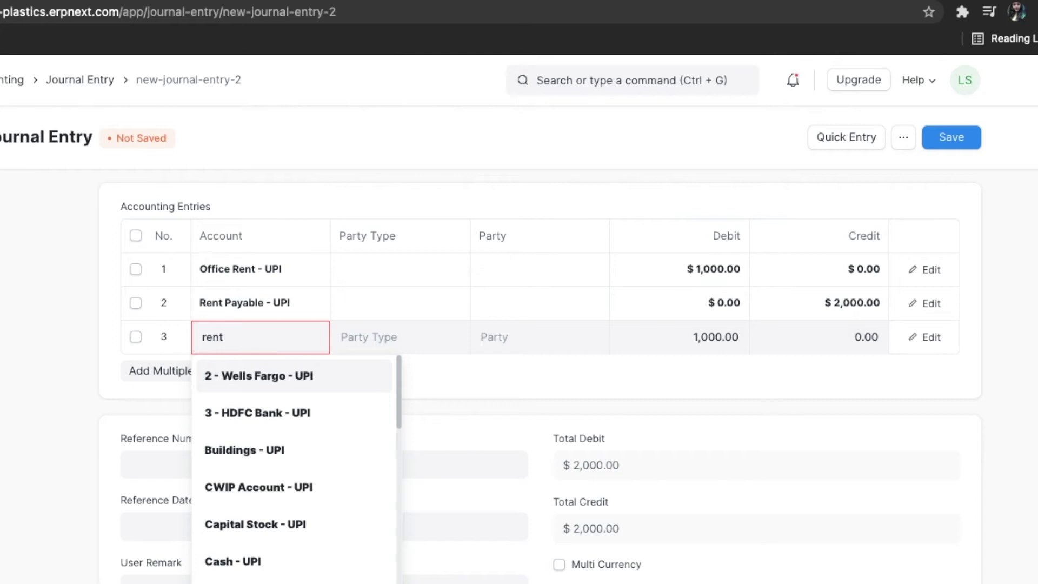
click(273, 413)
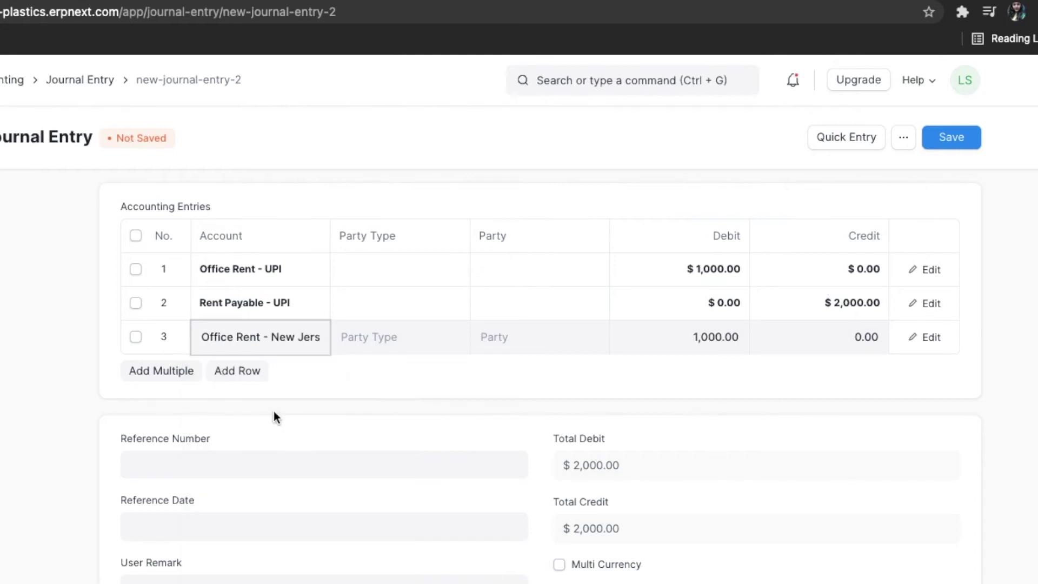
click(452, 381)
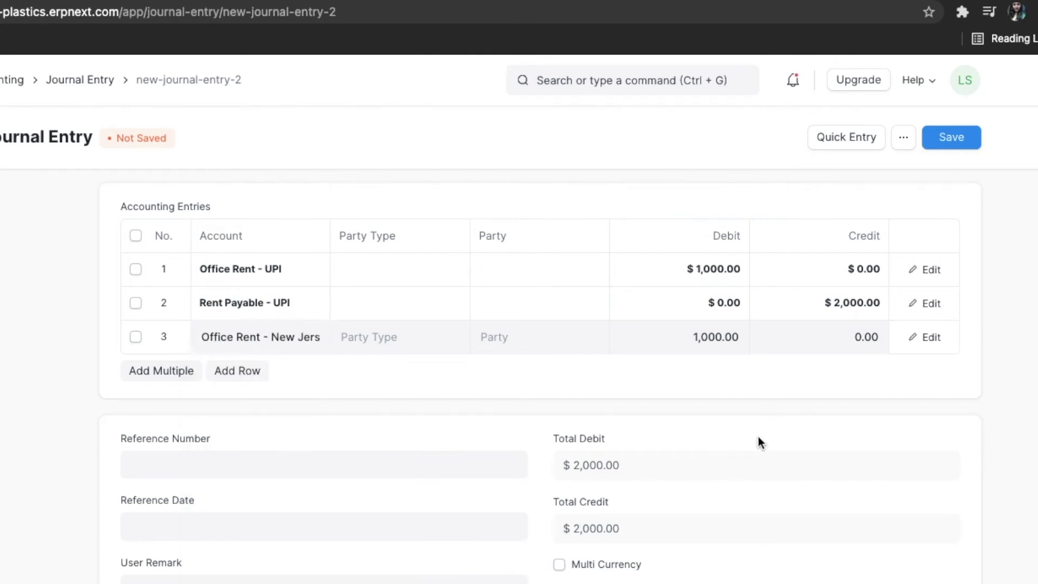
scroll(758, 437, down, 4)
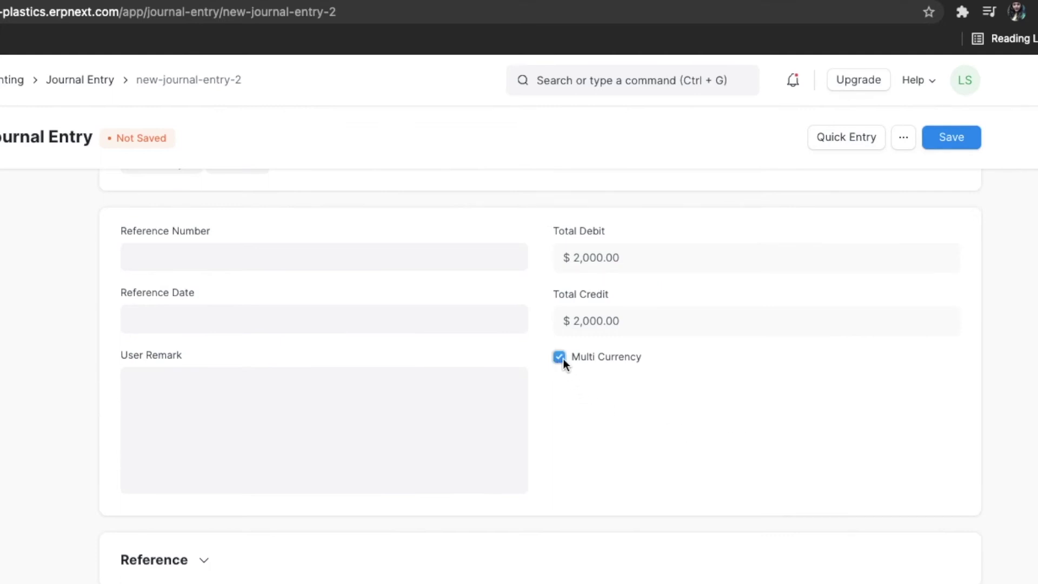
scroll(770, 331, up, 3)
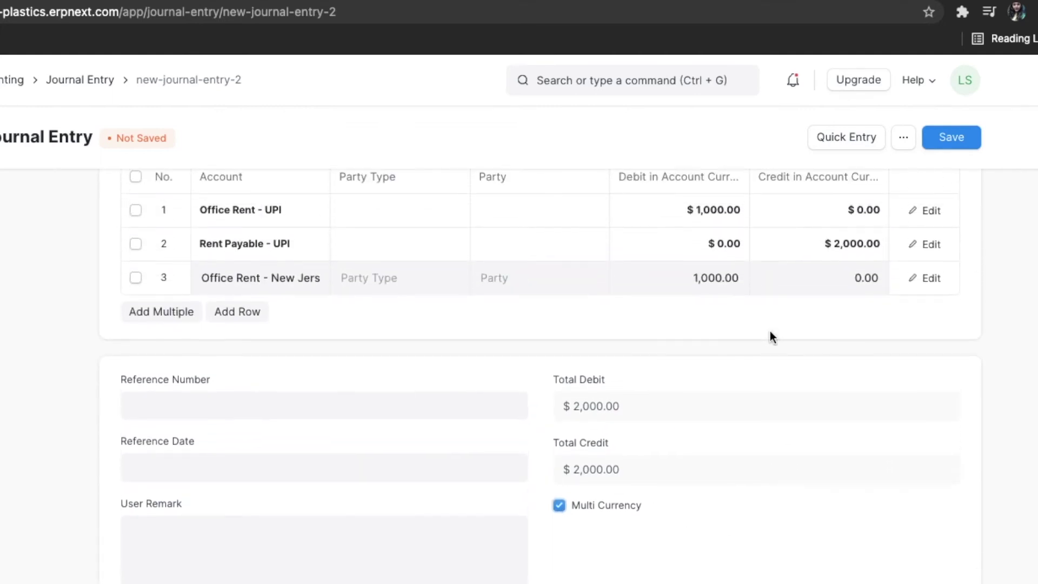
Turn off multi currency, then save and submit the entry, confirming with Yes.
click(559, 506)
scroll(763, 441, up, 6)
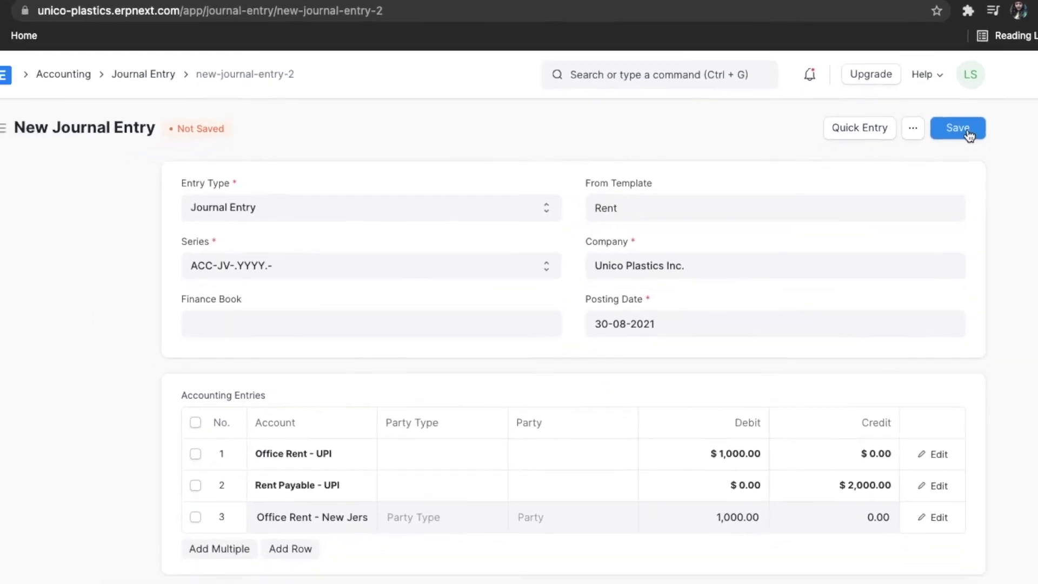
click(968, 131)
click(966, 130)
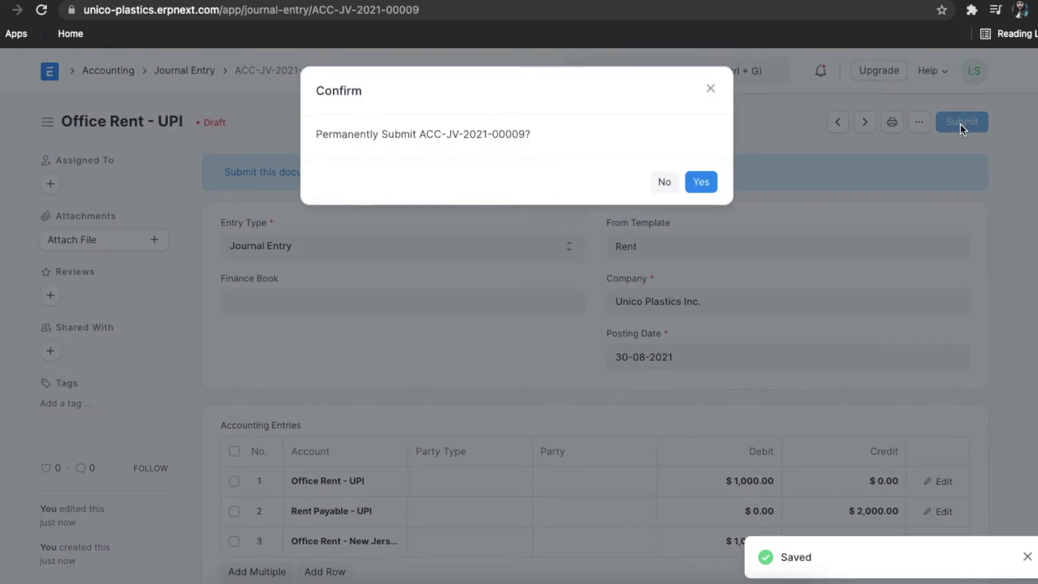
click(709, 181)
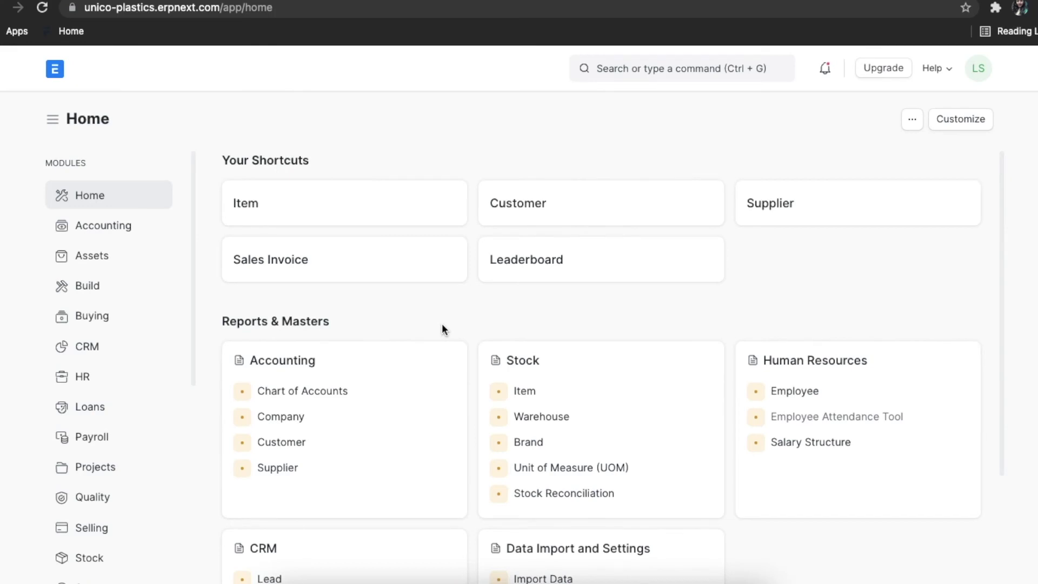
Open a new Payment Entry from the Accounting payment entry list, keeping the posting date.
click(163, 231)
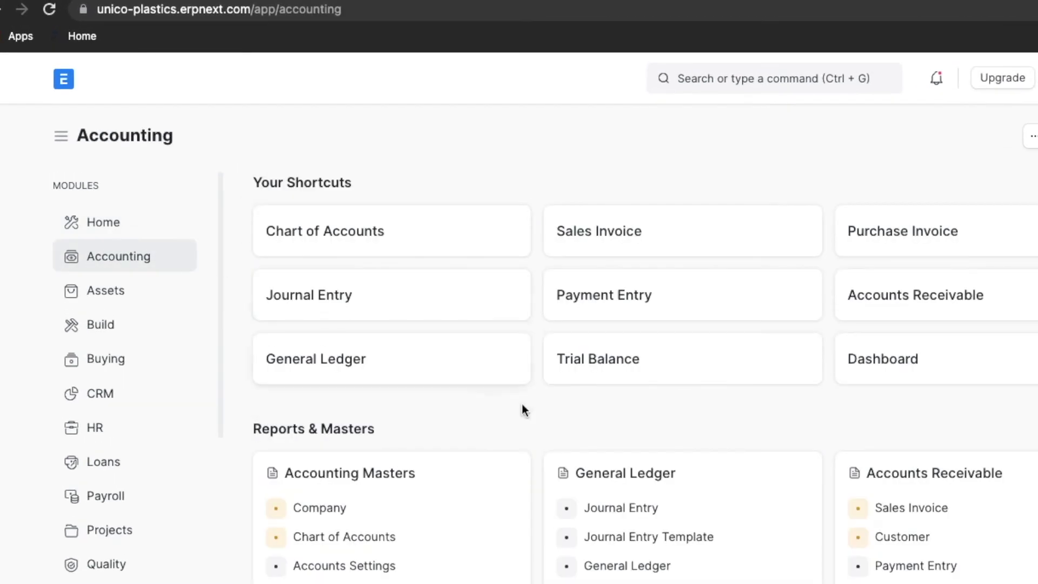
scroll(659, 438, down, 6)
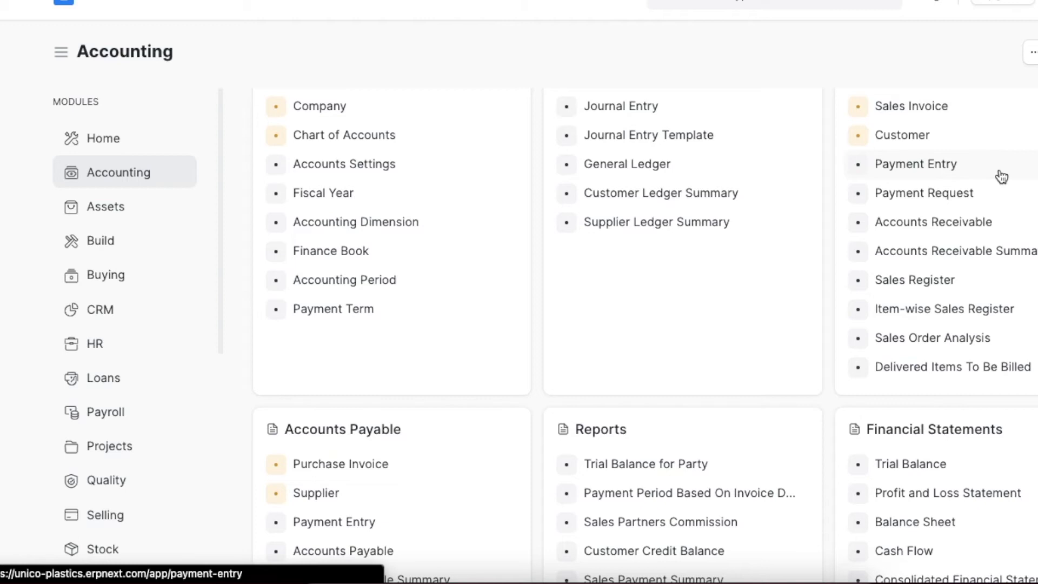
click(1002, 177)
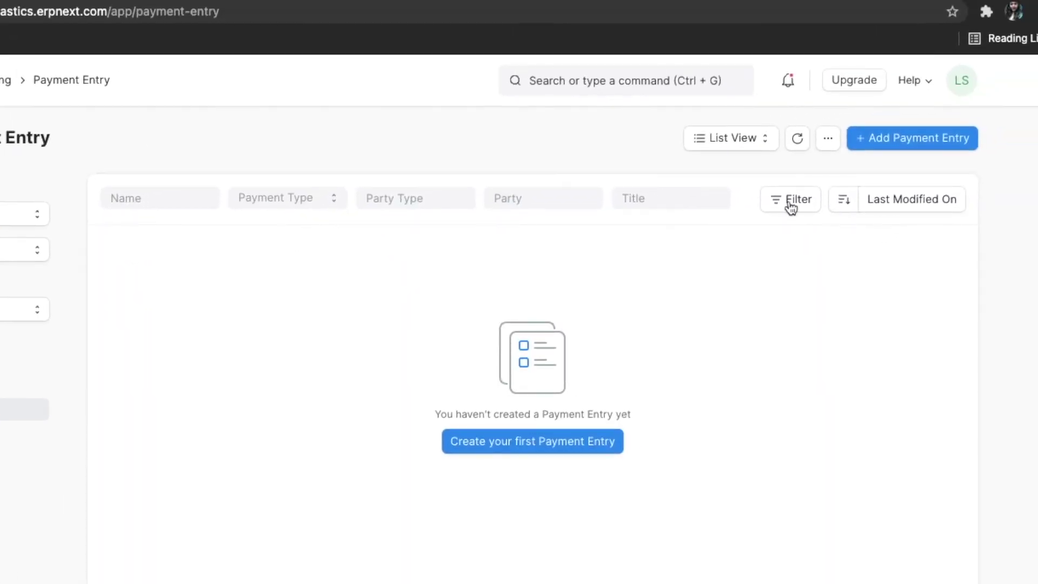
click(653, 89)
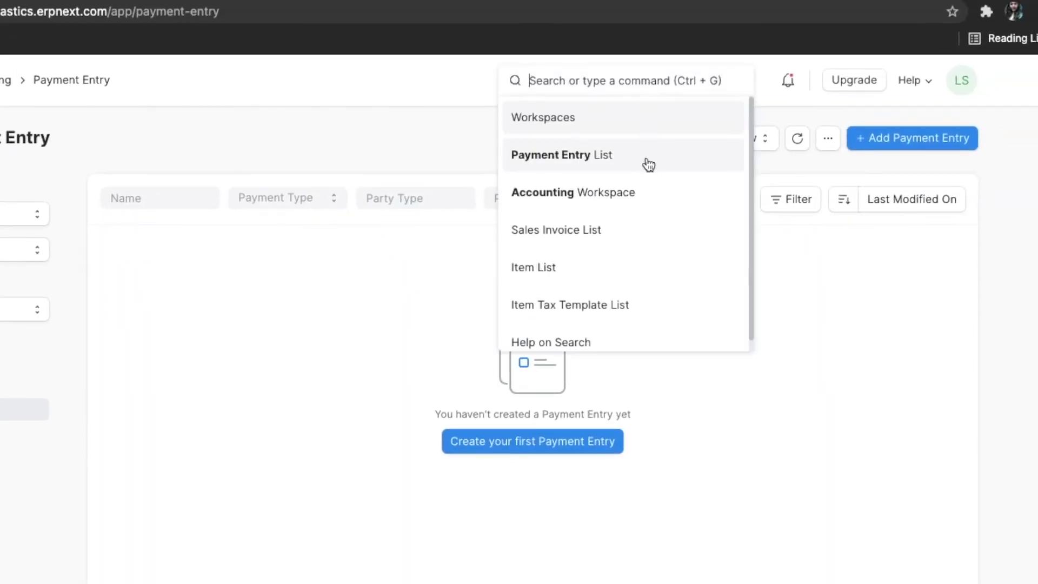
click(840, 232)
click(925, 142)
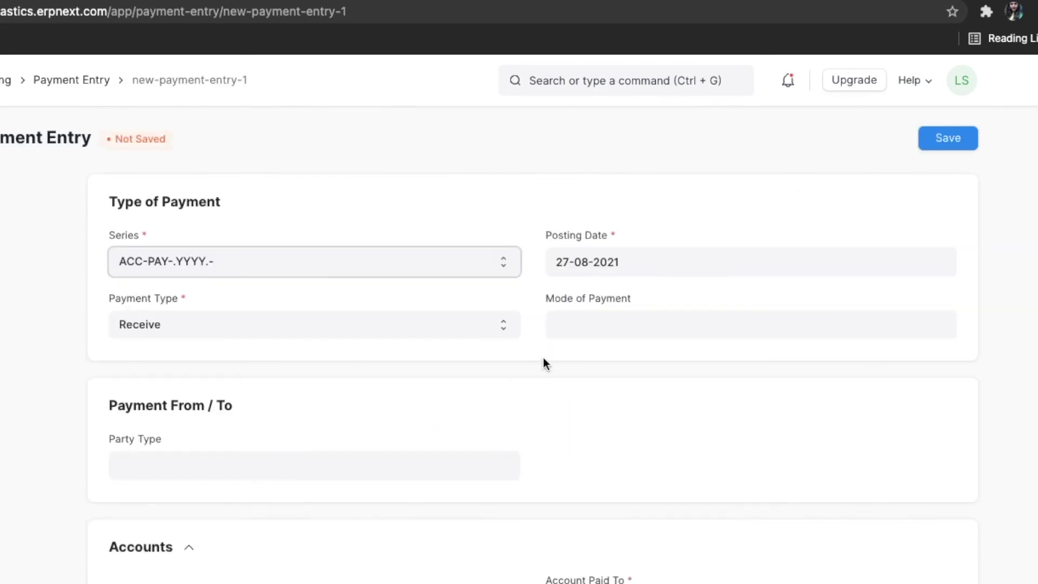
click(657, 250)
click(518, 353)
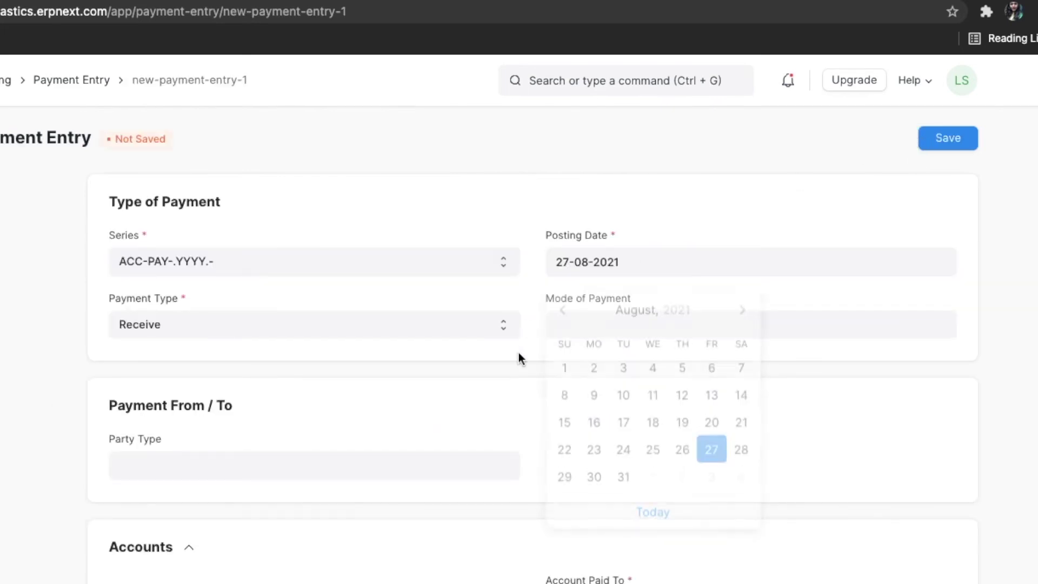
Set Mode of Payment to Wire Transfer and Party Type to Customer.
click(465, 333)
click(581, 320)
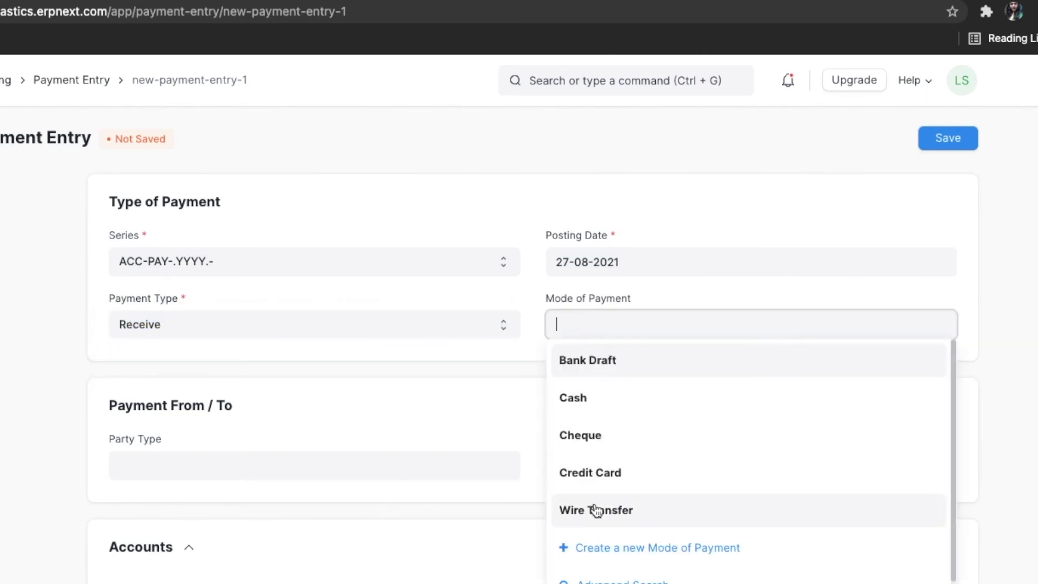
click(595, 507)
scroll(316, 431, down, 3)
click(313, 381)
text(cus)
click(298, 425)
Choose Unique Inc. as the party and enter a paid amount of 3,004.
click(242, 426)
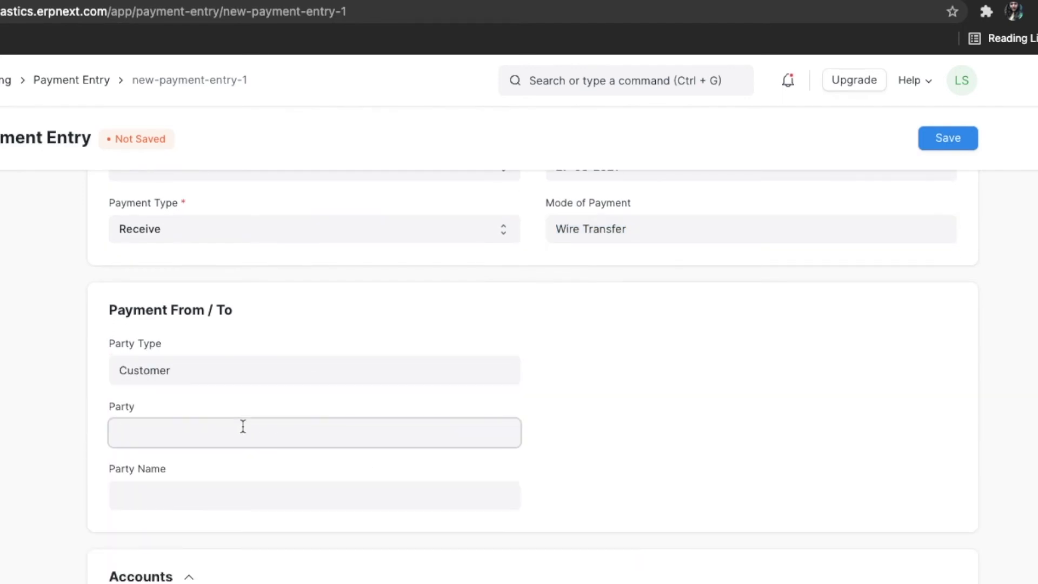
text(un)
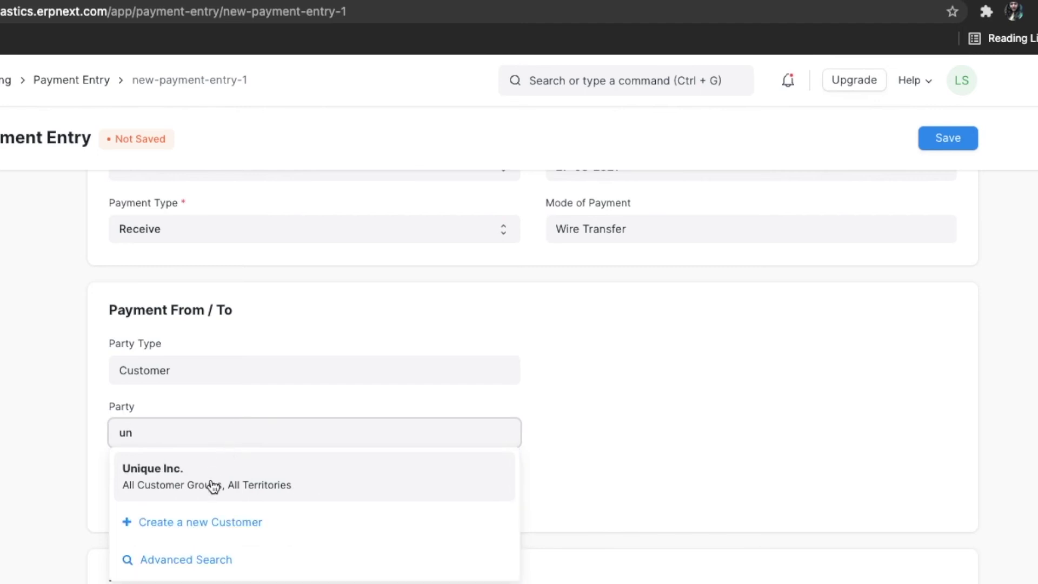
click(211, 482)
click(183, 497)
scroll(182, 452, down, 5)
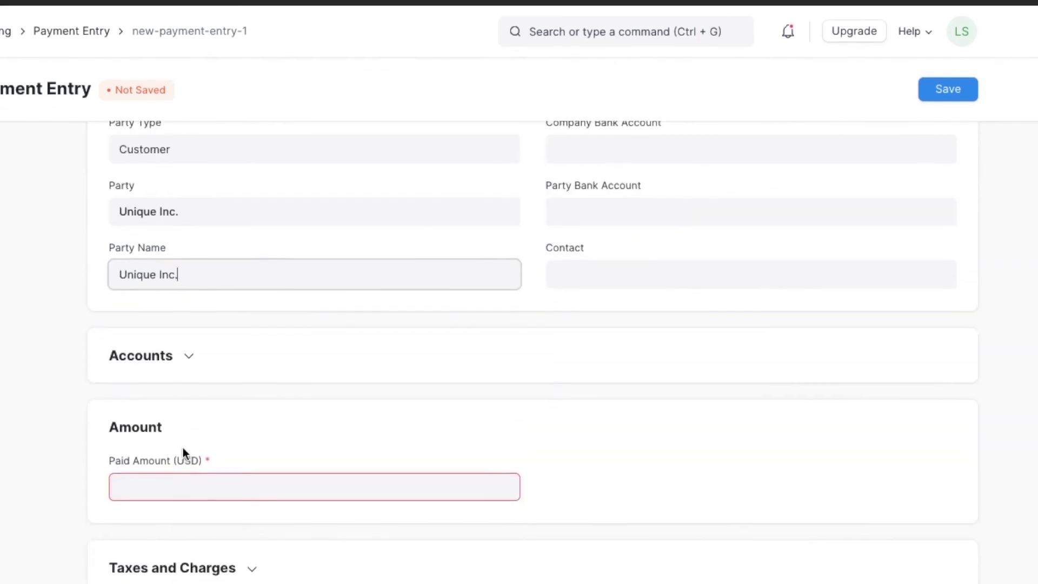
click(170, 455)
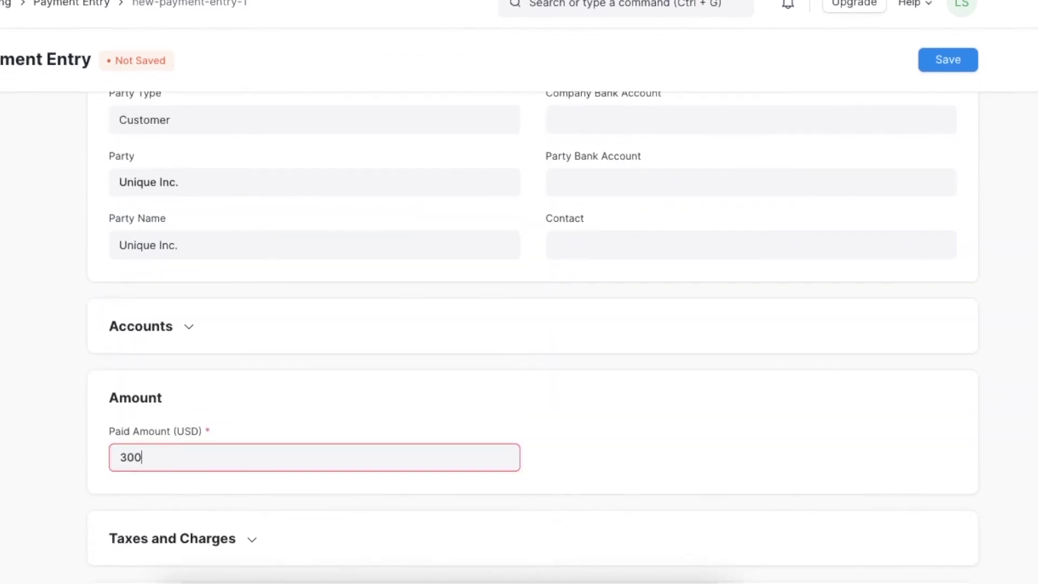
text(3004)
scroll(378, 412, down, 5)
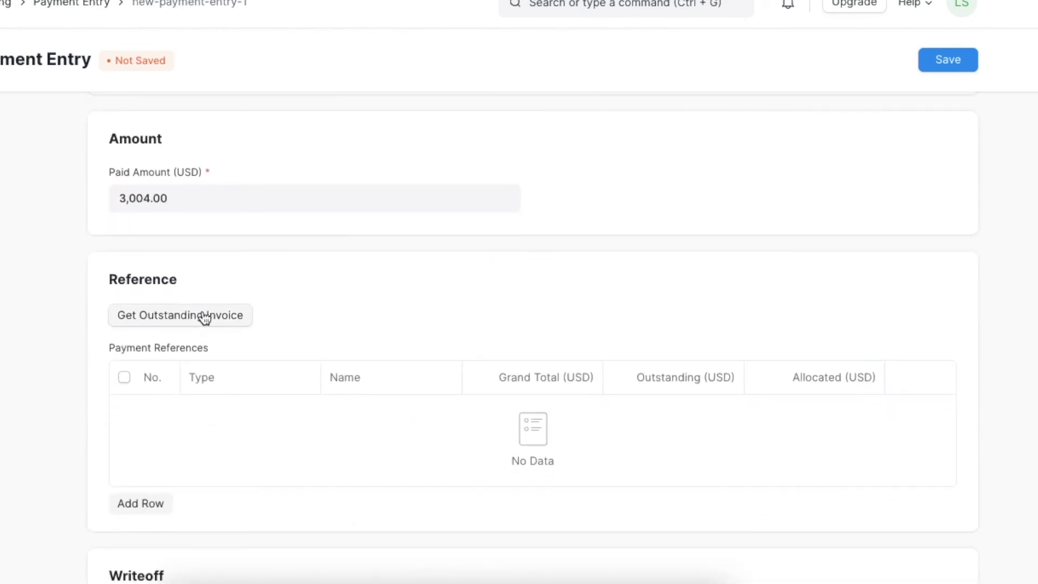
Load Unique Inc.'s outstanding sales invoices into the payment references.
click(225, 319)
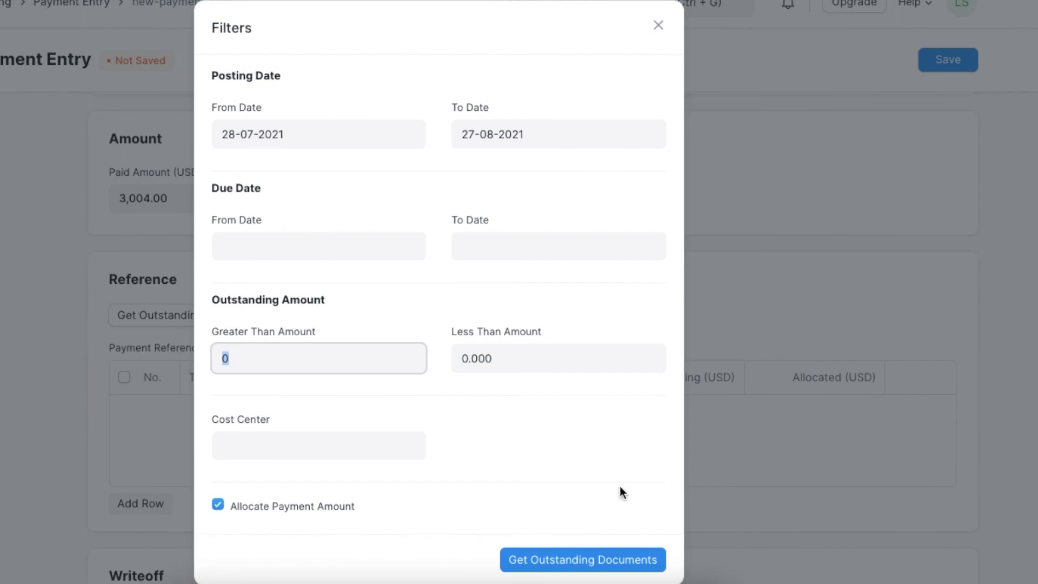
click(604, 560)
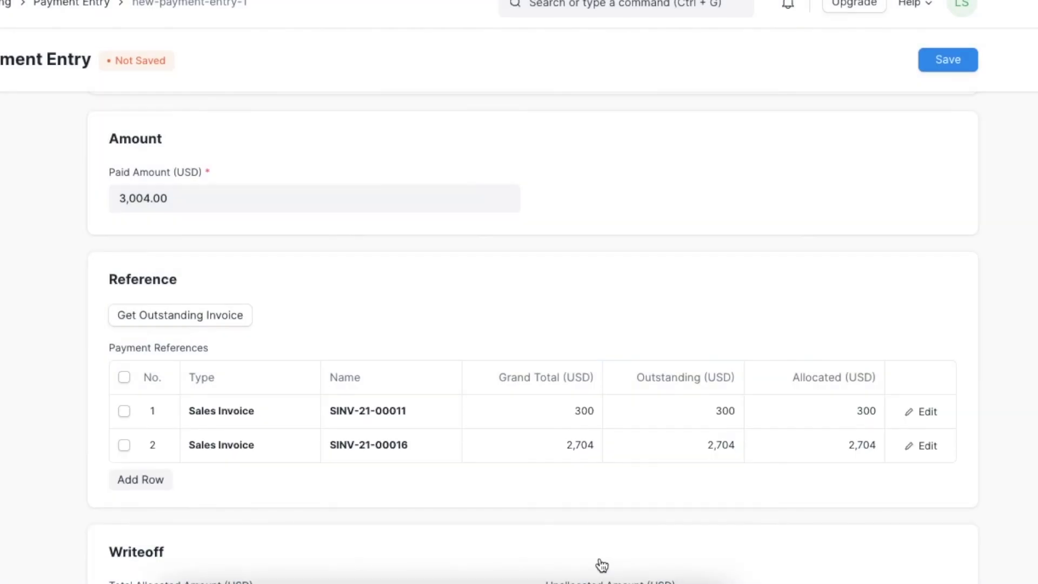
scroll(600, 502, down, 10)
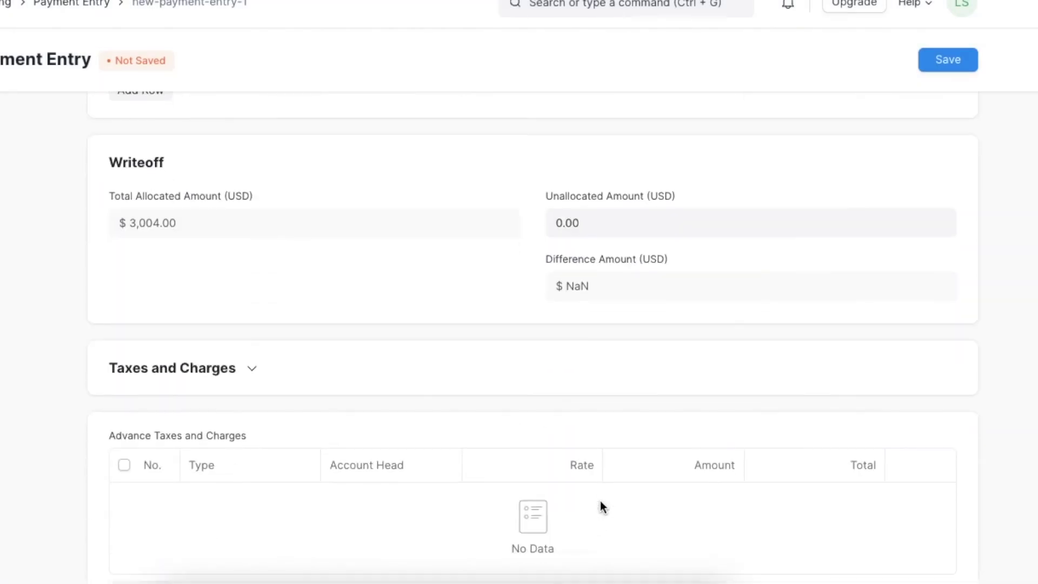
scroll(600, 500, down, 4)
scroll(408, 493, down, 2)
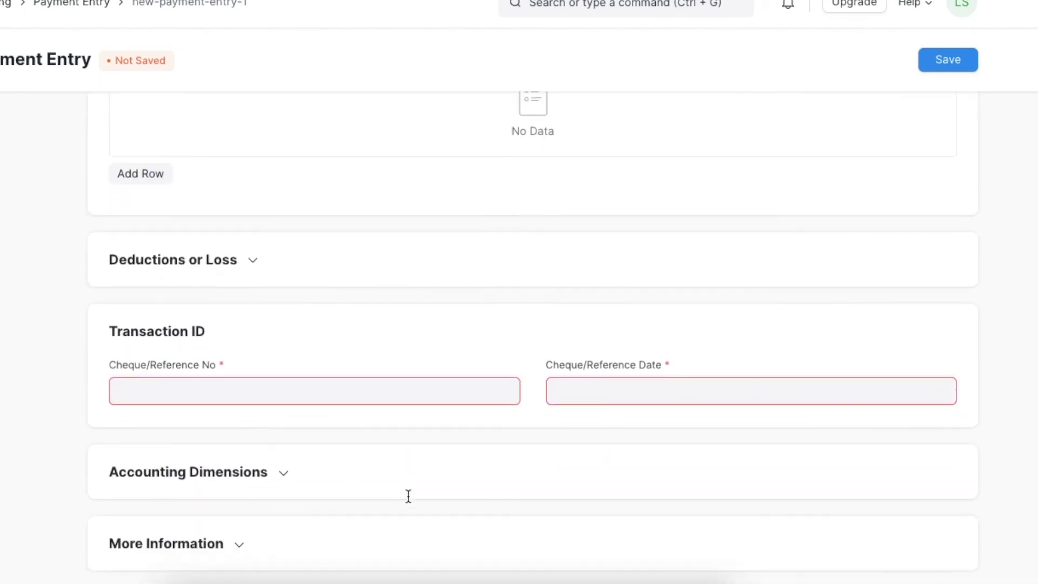
Enter the cheque reference number with reference date 27-08-2021.
text(144679)
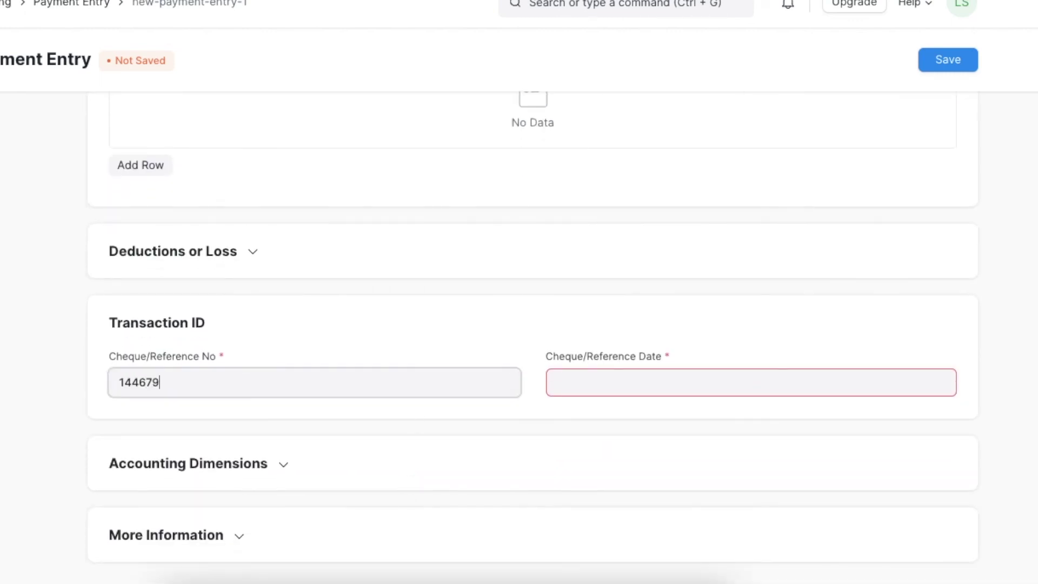
click(744, 377)
click(711, 566)
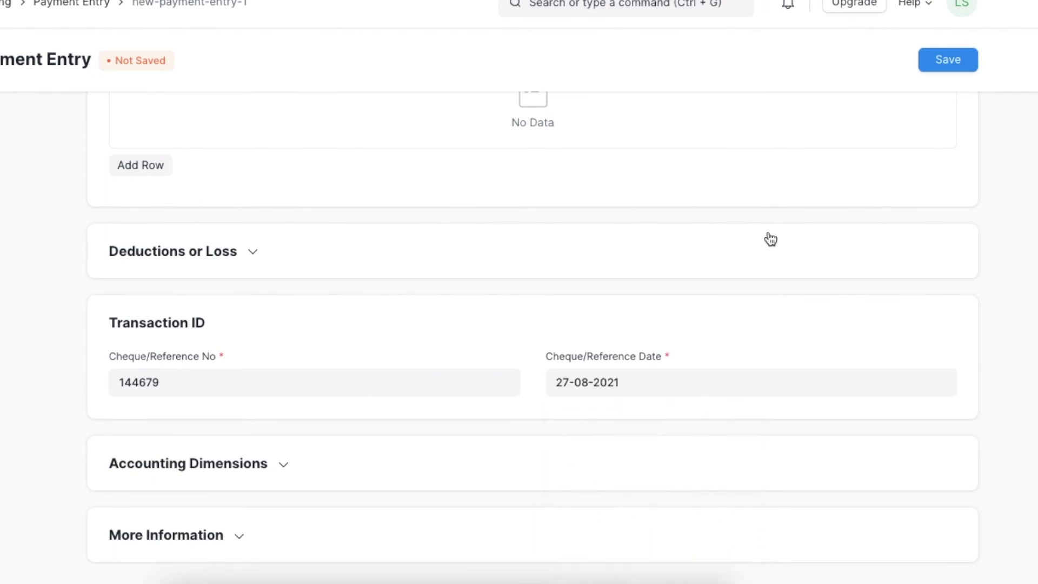
scroll(770, 240, up, 10)
Save the payment entry and submit it, confirming with Yes.
click(943, 67)
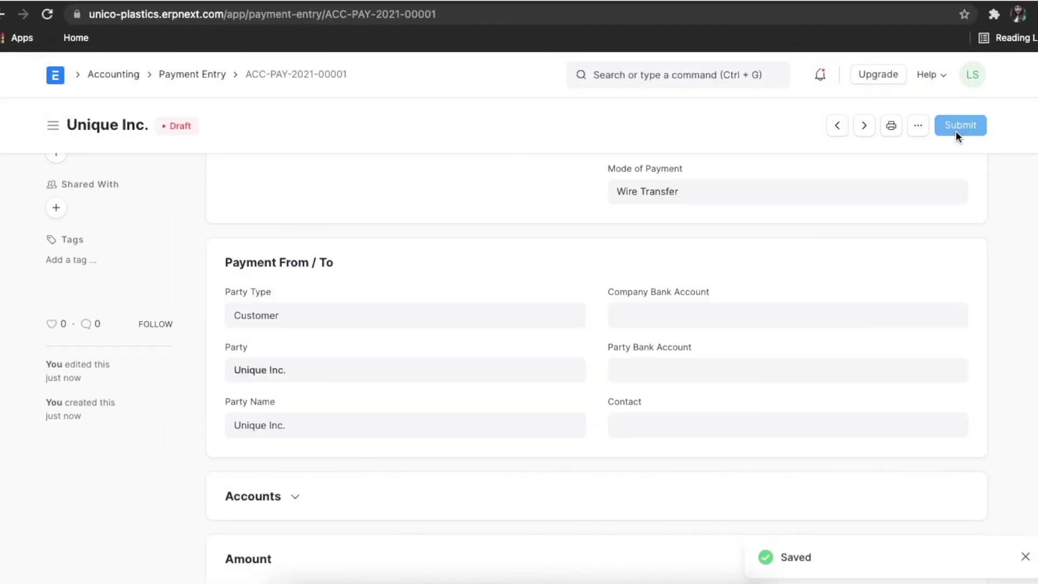
click(956, 131)
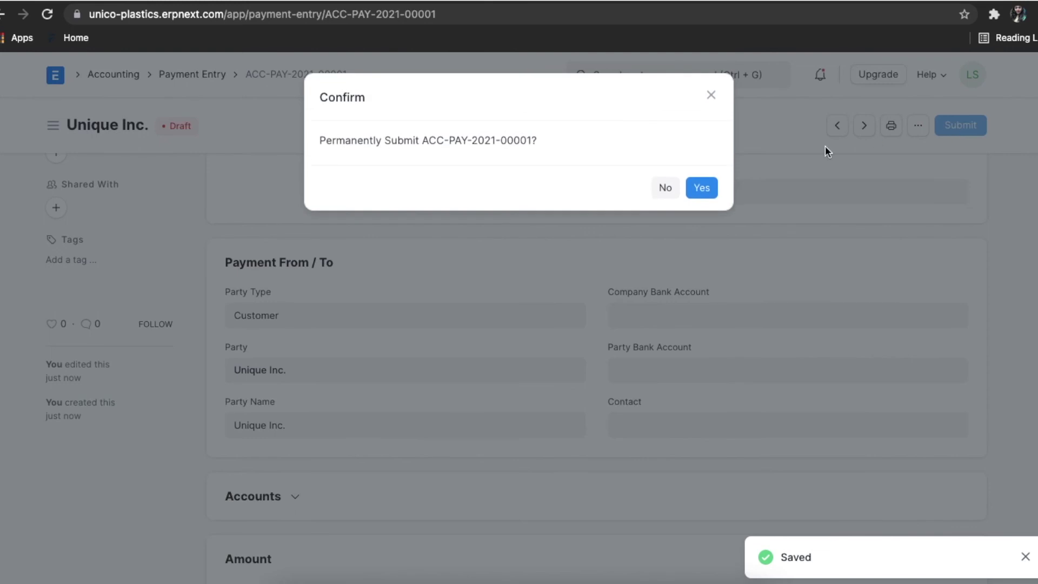
click(703, 189)
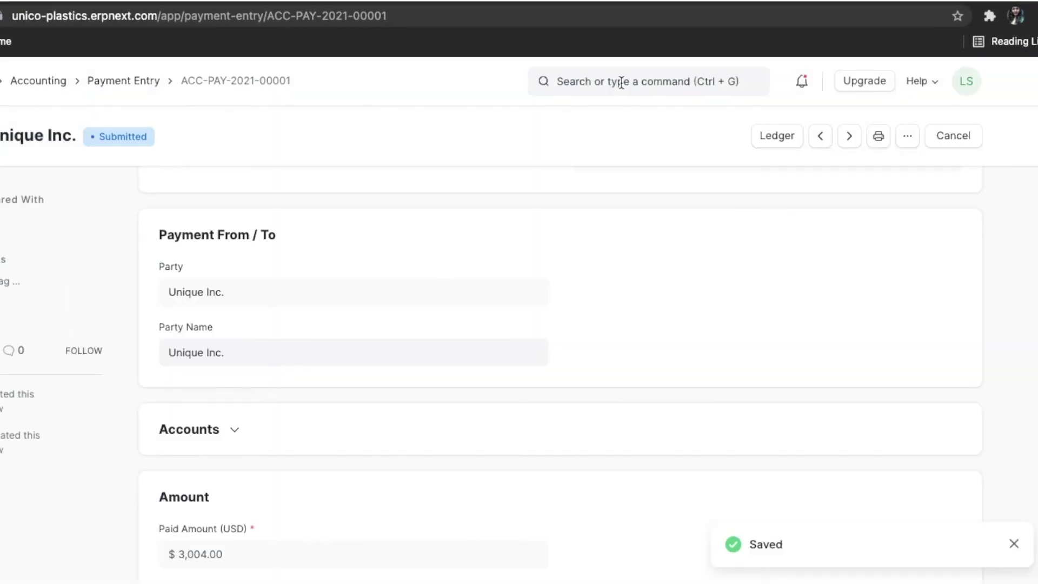
click(621, 83)
text(sales in)
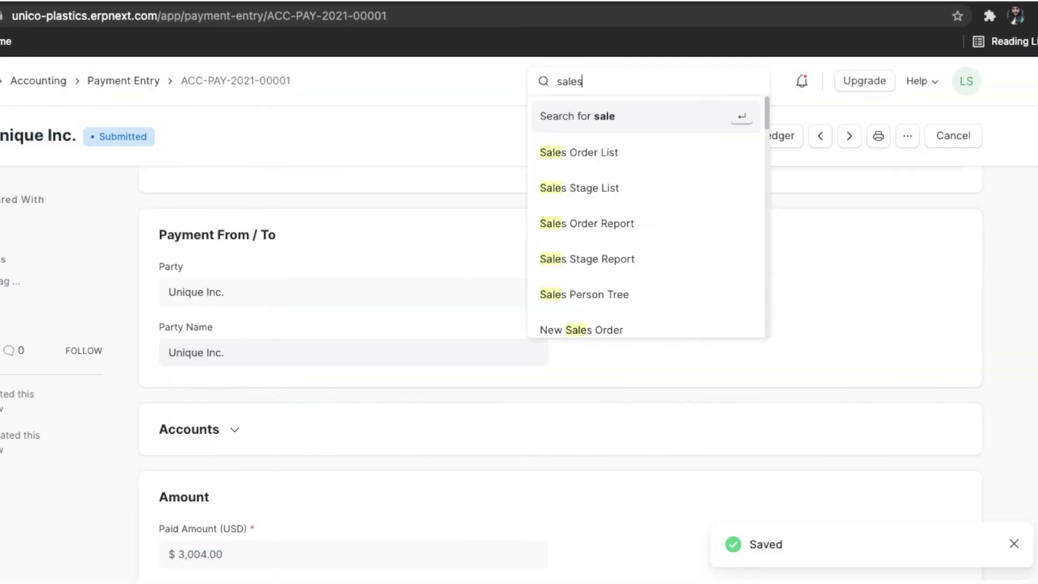
text(v)
Open sales invoice SINV-21-00014 from the Sales Invoice list and create a payment from it.
click(625, 153)
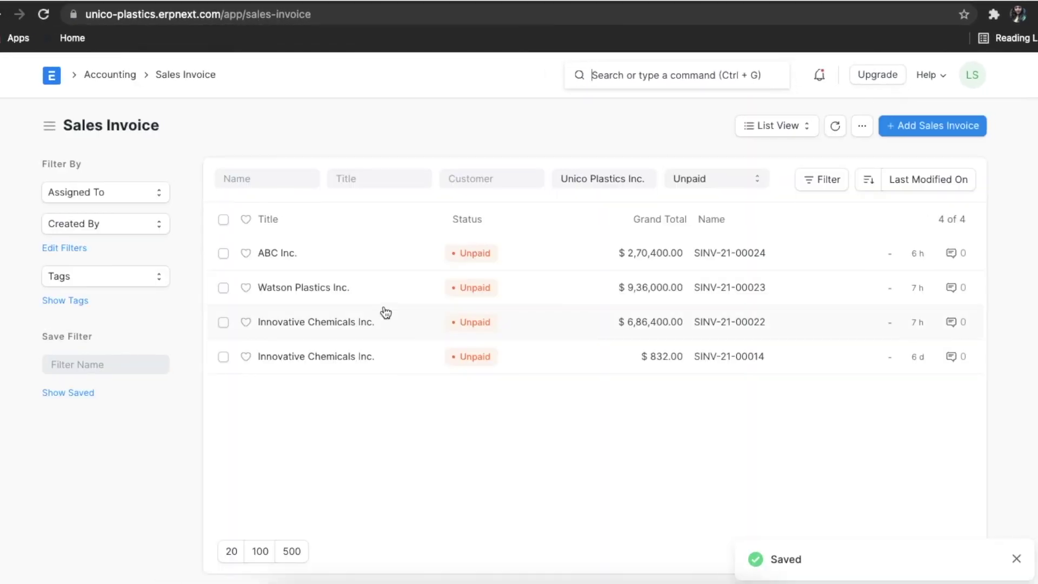
click(357, 357)
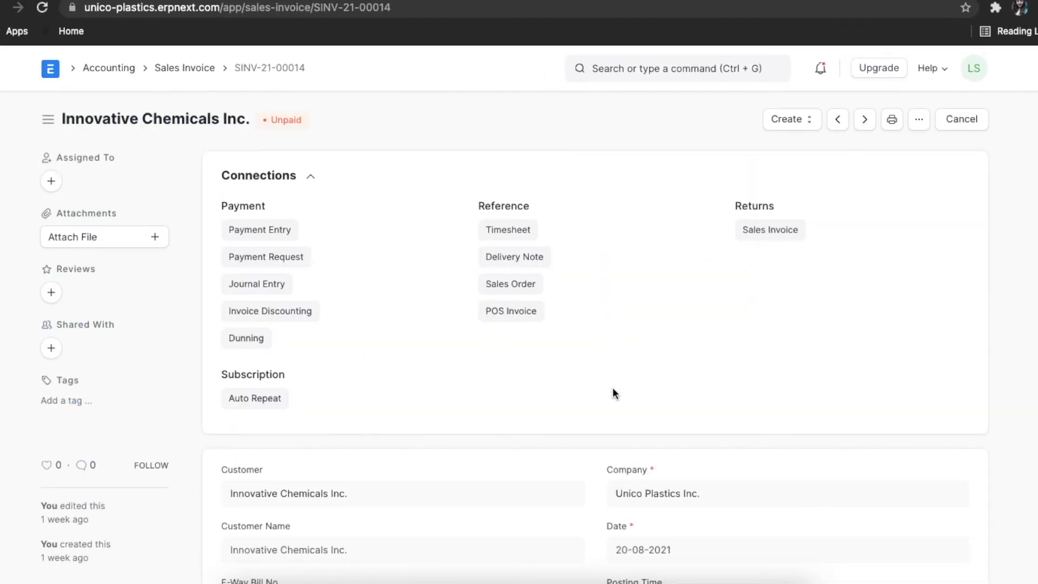
scroll(621, 394, down, 12)
scroll(620, 397, up, 12)
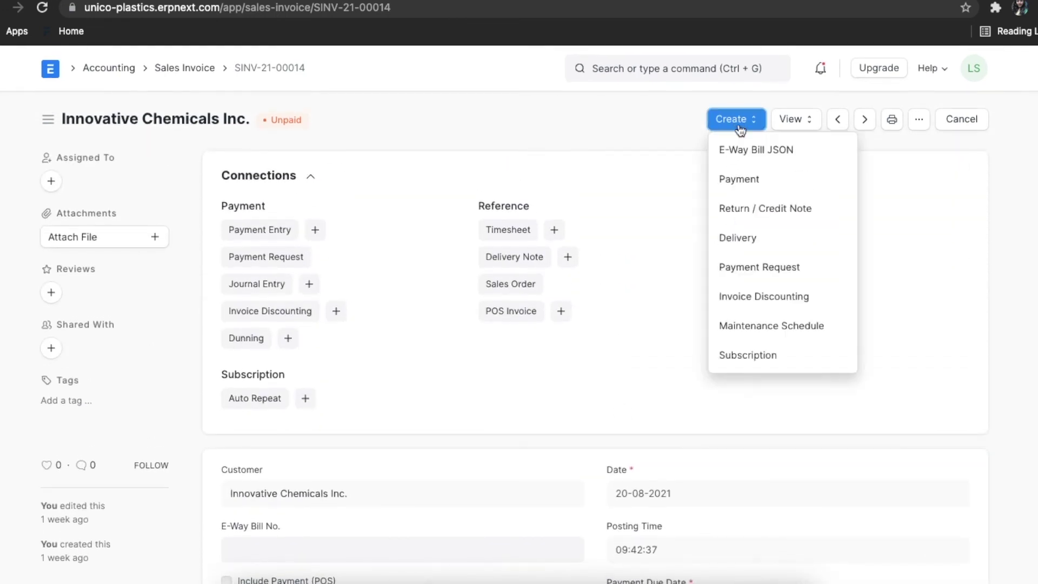
click(794, 180)
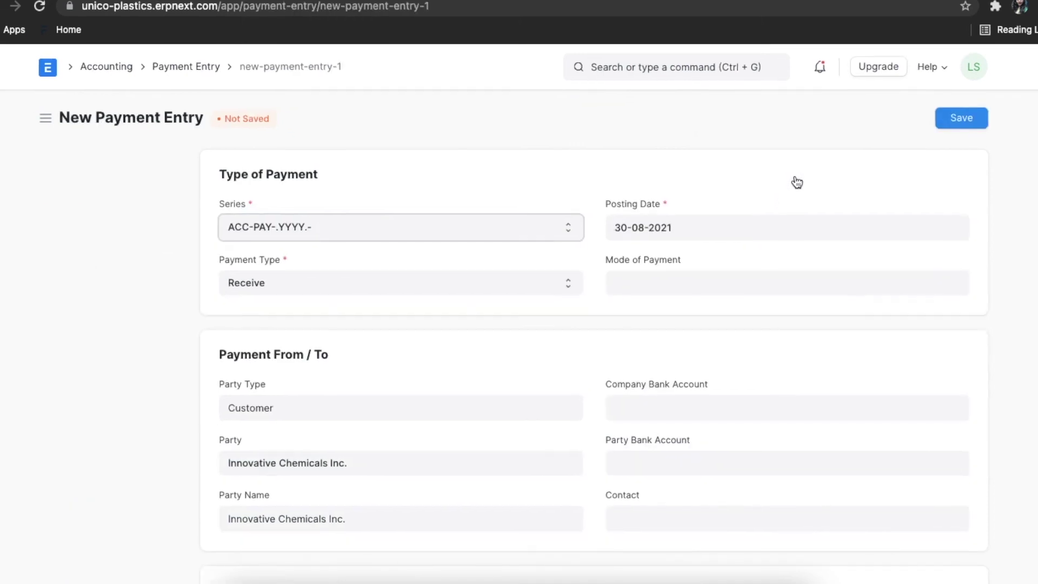
Set the Mode of Payment to Cash.
click(727, 283)
text(cas)
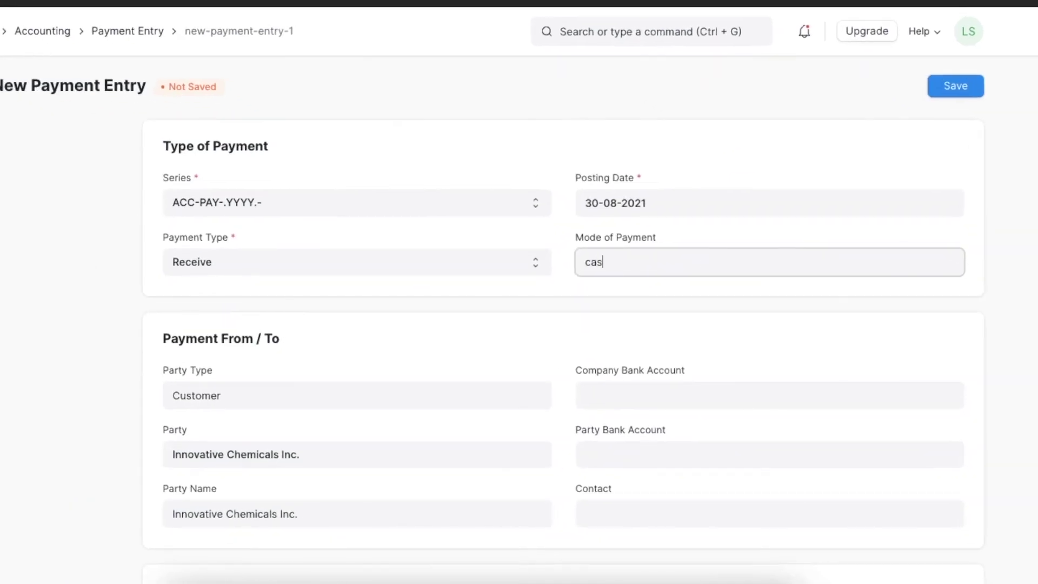
click(680, 306)
scroll(643, 378, down, 1)
scroll(644, 378, down, 10)
scroll(644, 383, up, 3)
scroll(645, 384, up, 8)
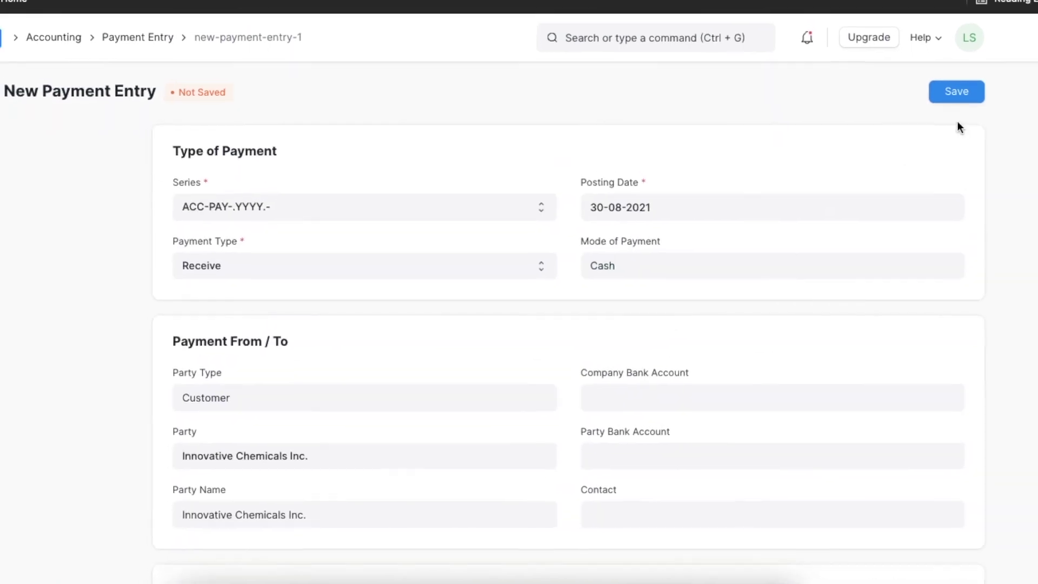
Save the payment entry and submit it, confirming with Yes.
click(962, 92)
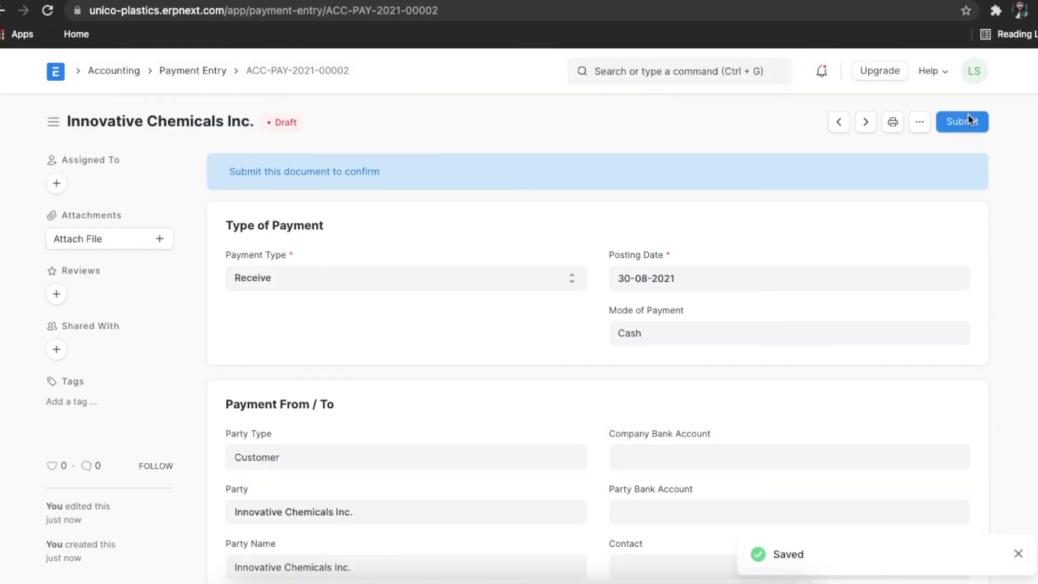
click(969, 121)
click(703, 182)
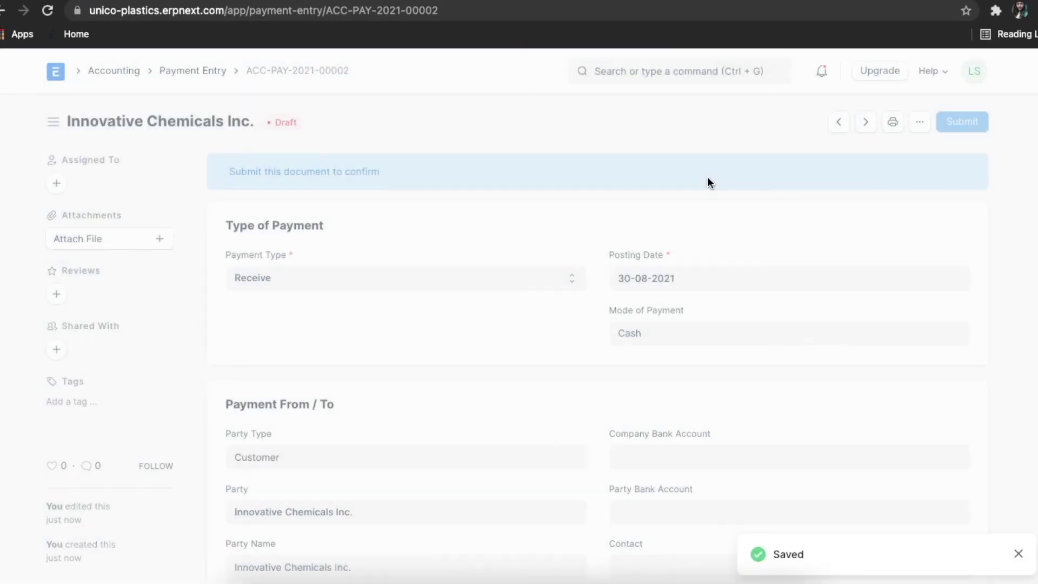